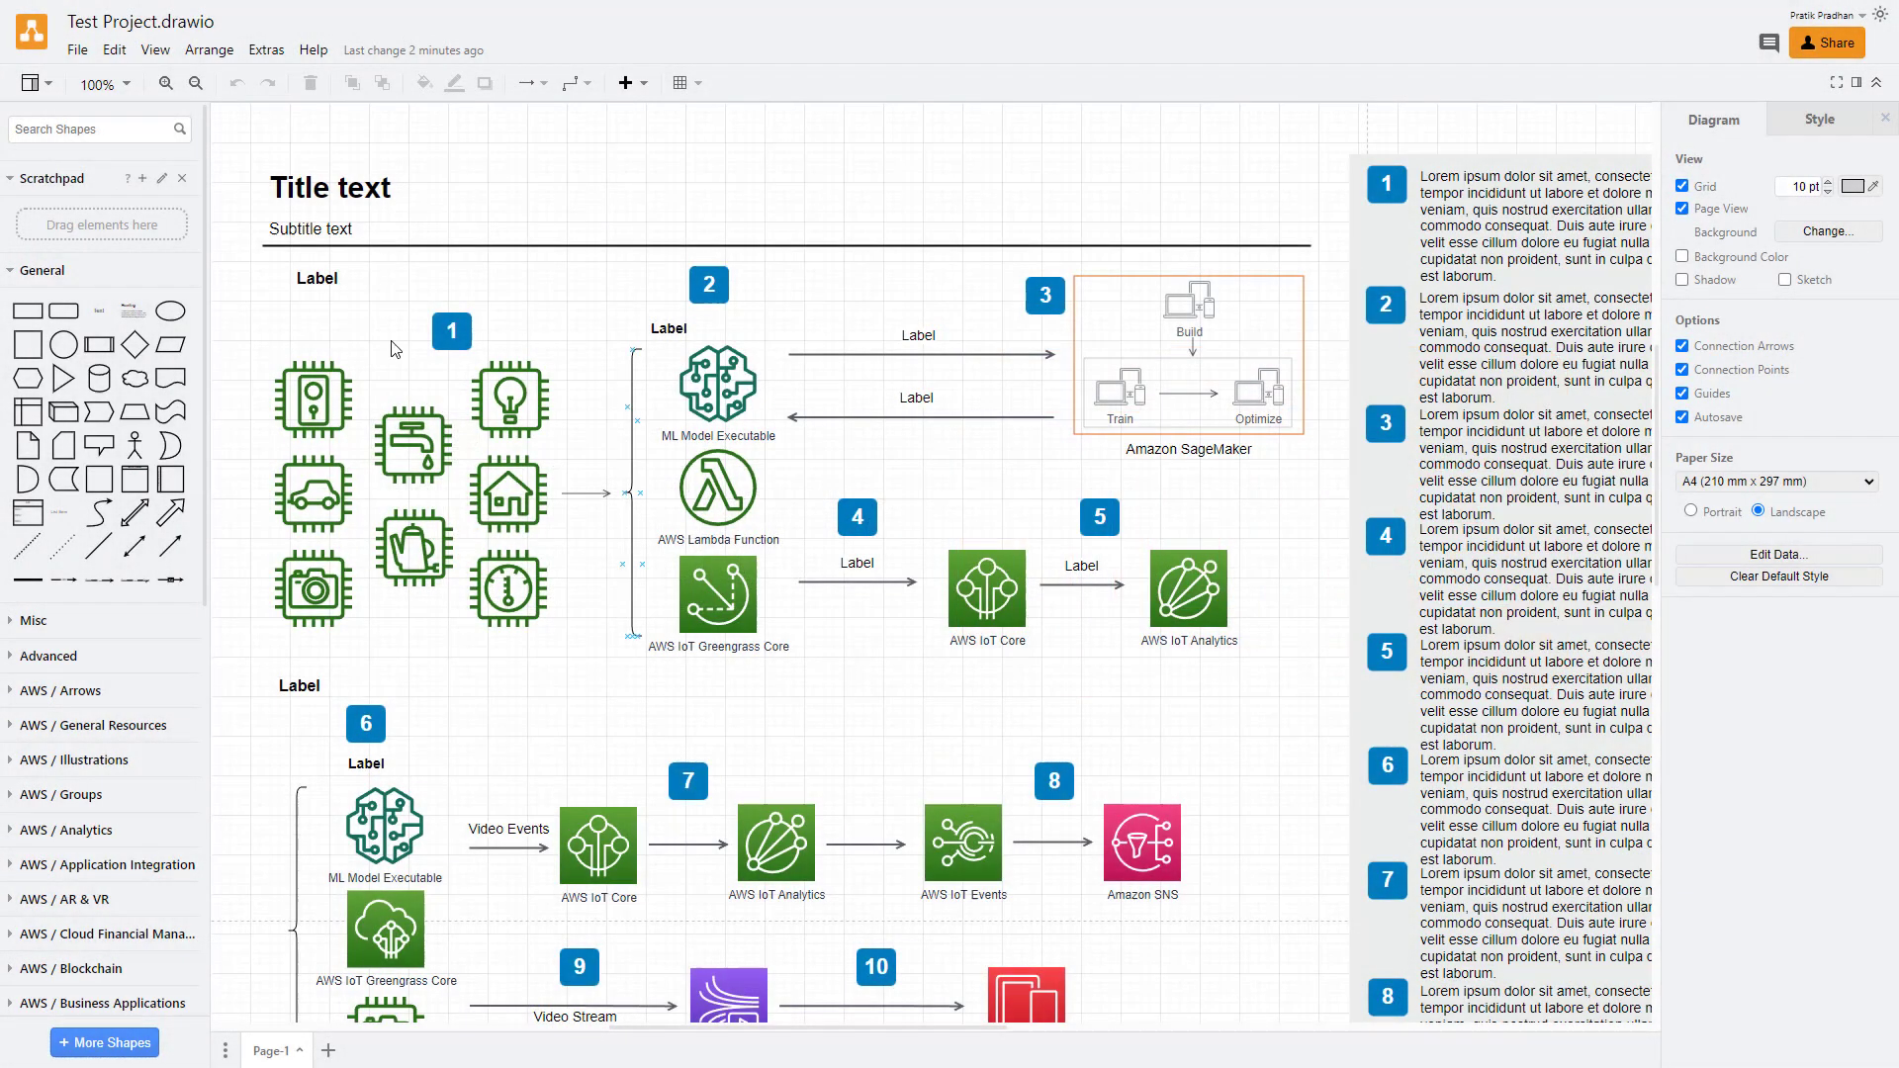
Select the ML Model Executable icon, then clear the canvas selection.
left_click(736, 365)
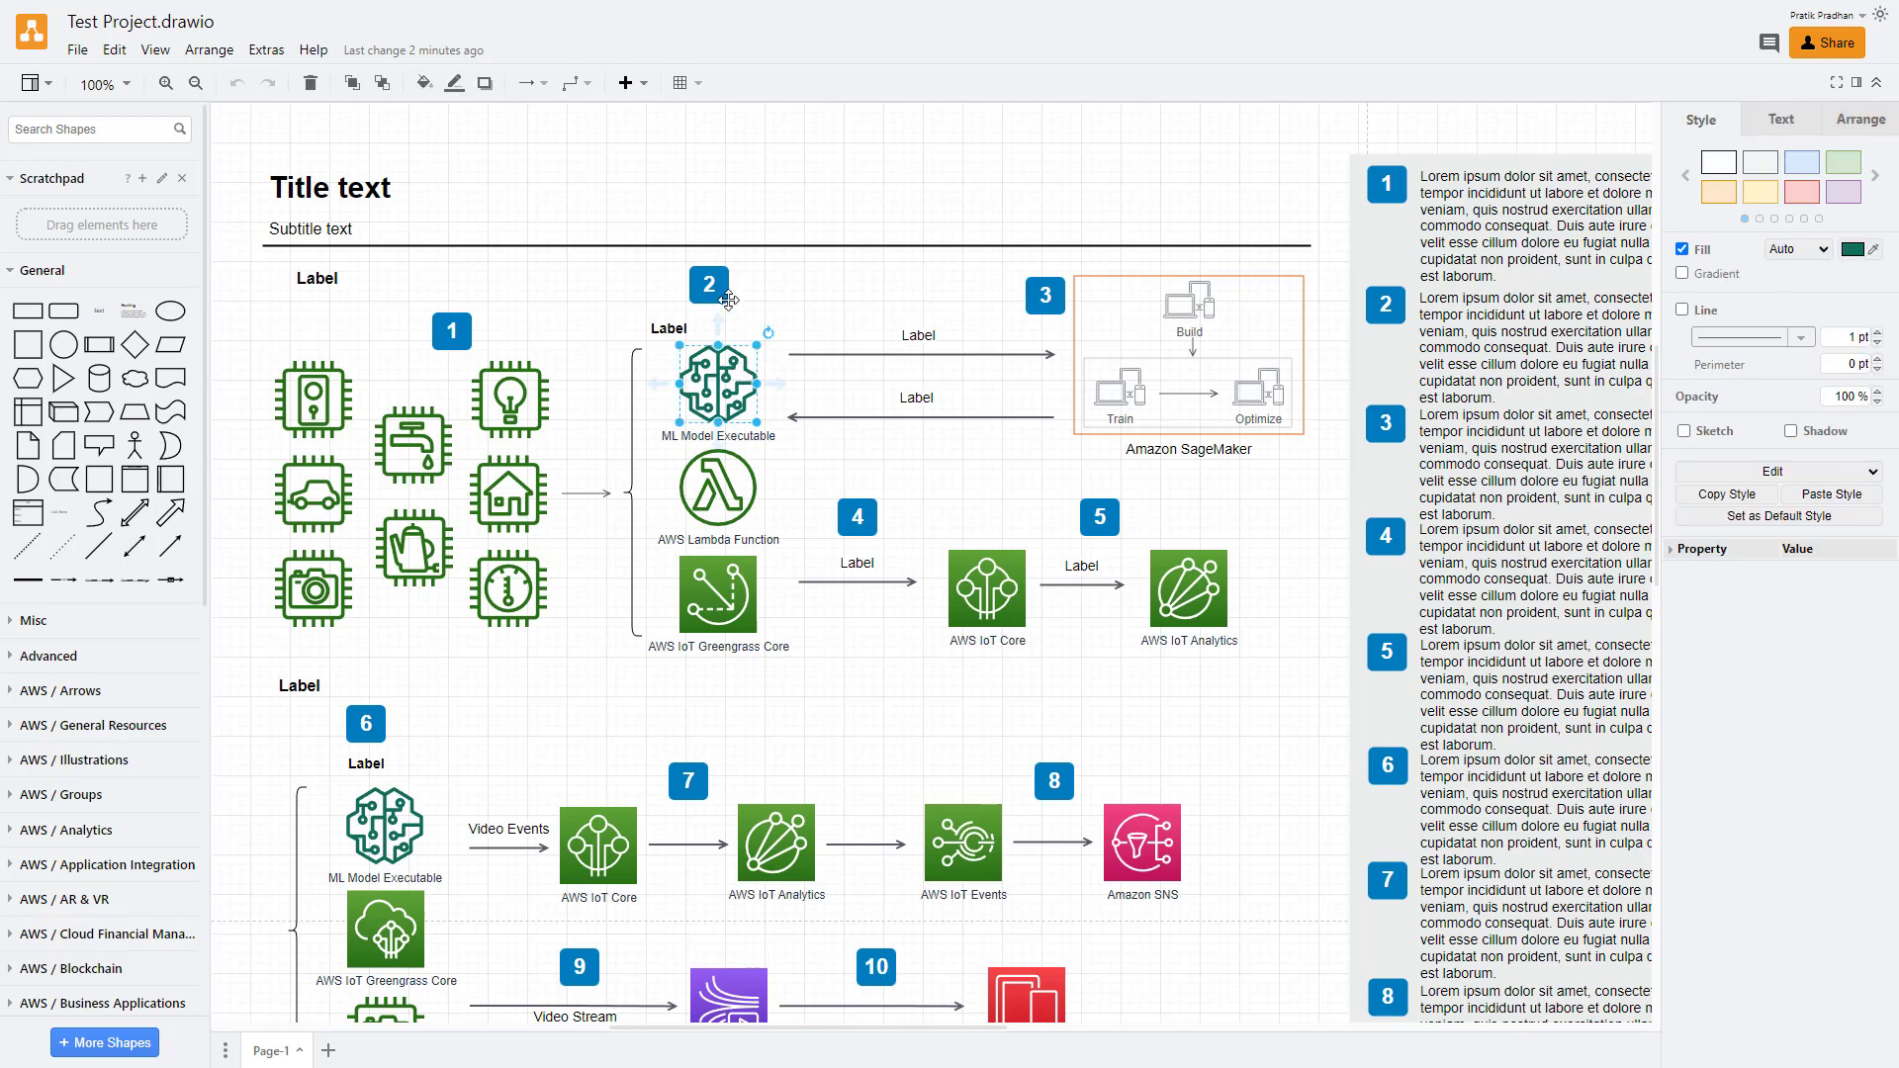
mouse_move(592, 247)
left_click(786, 170)
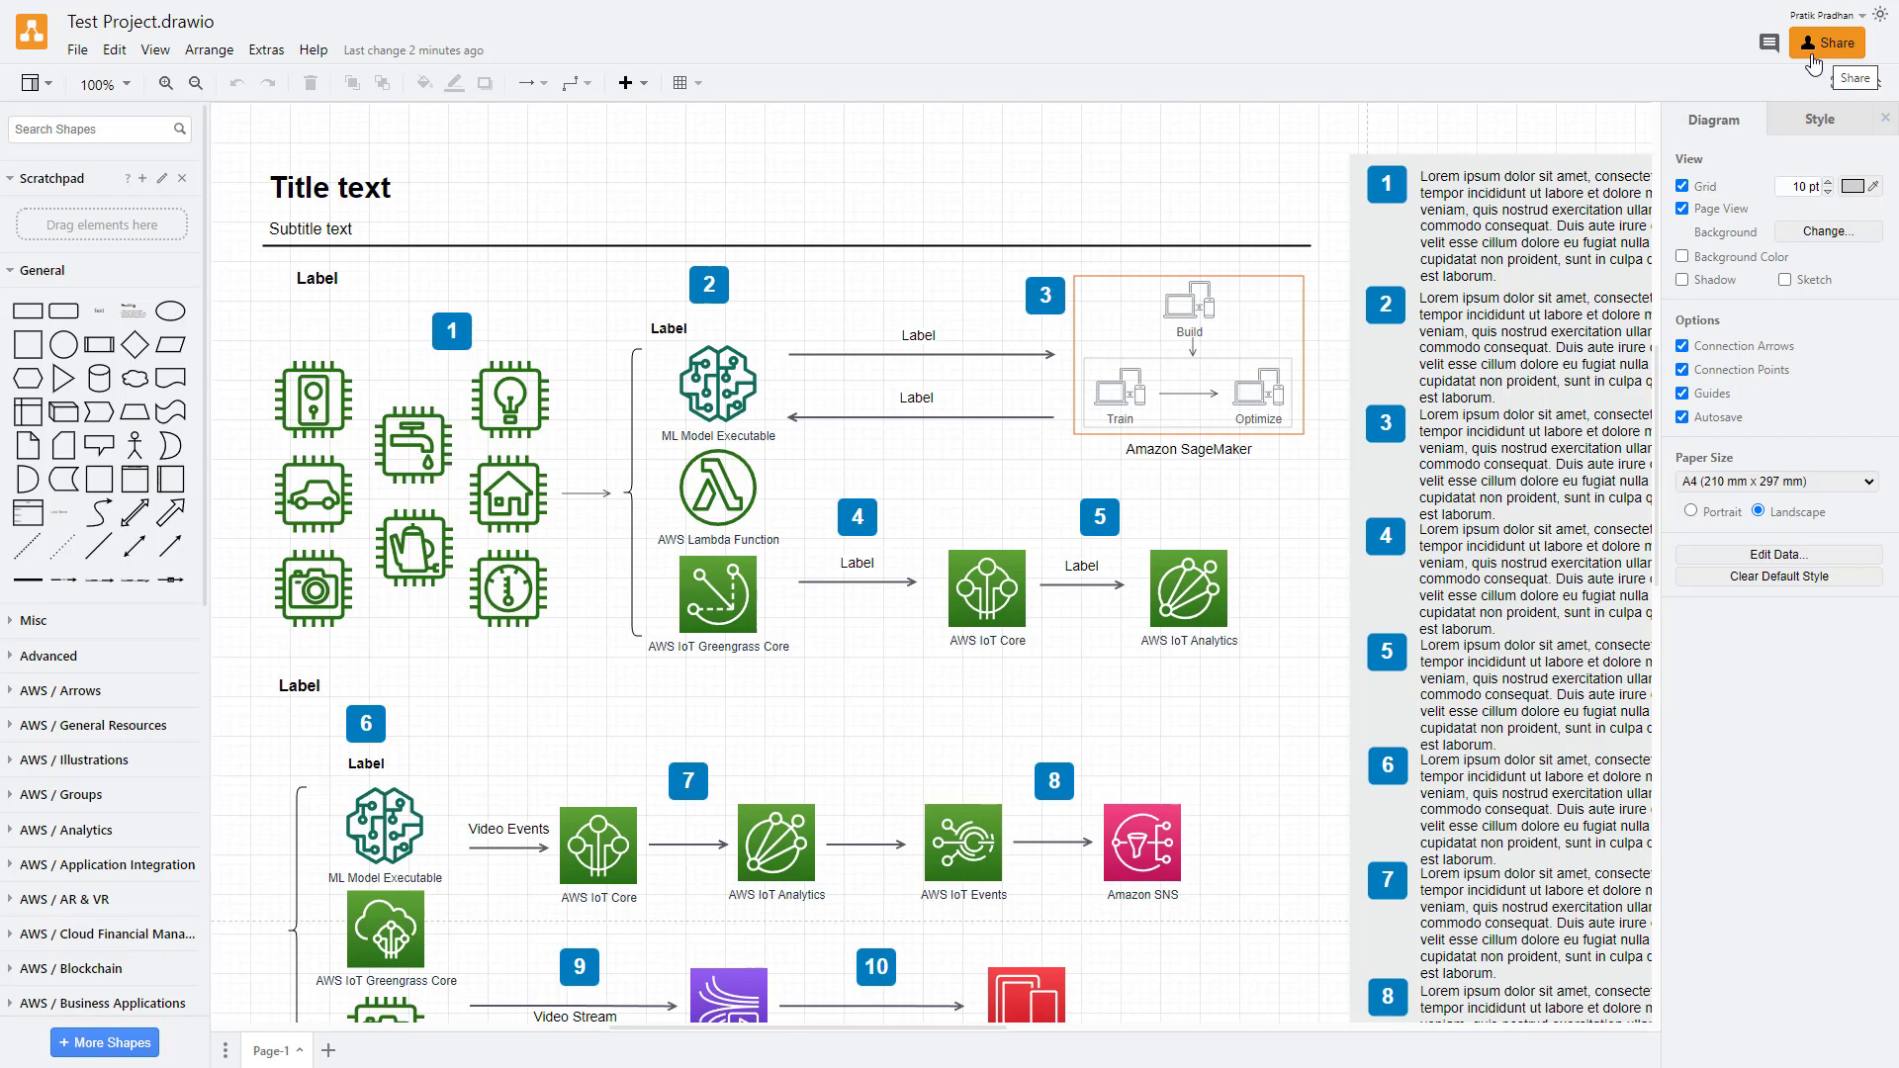
Invite the second Google account with Editor access and send the invitation.
left_click(1823, 51)
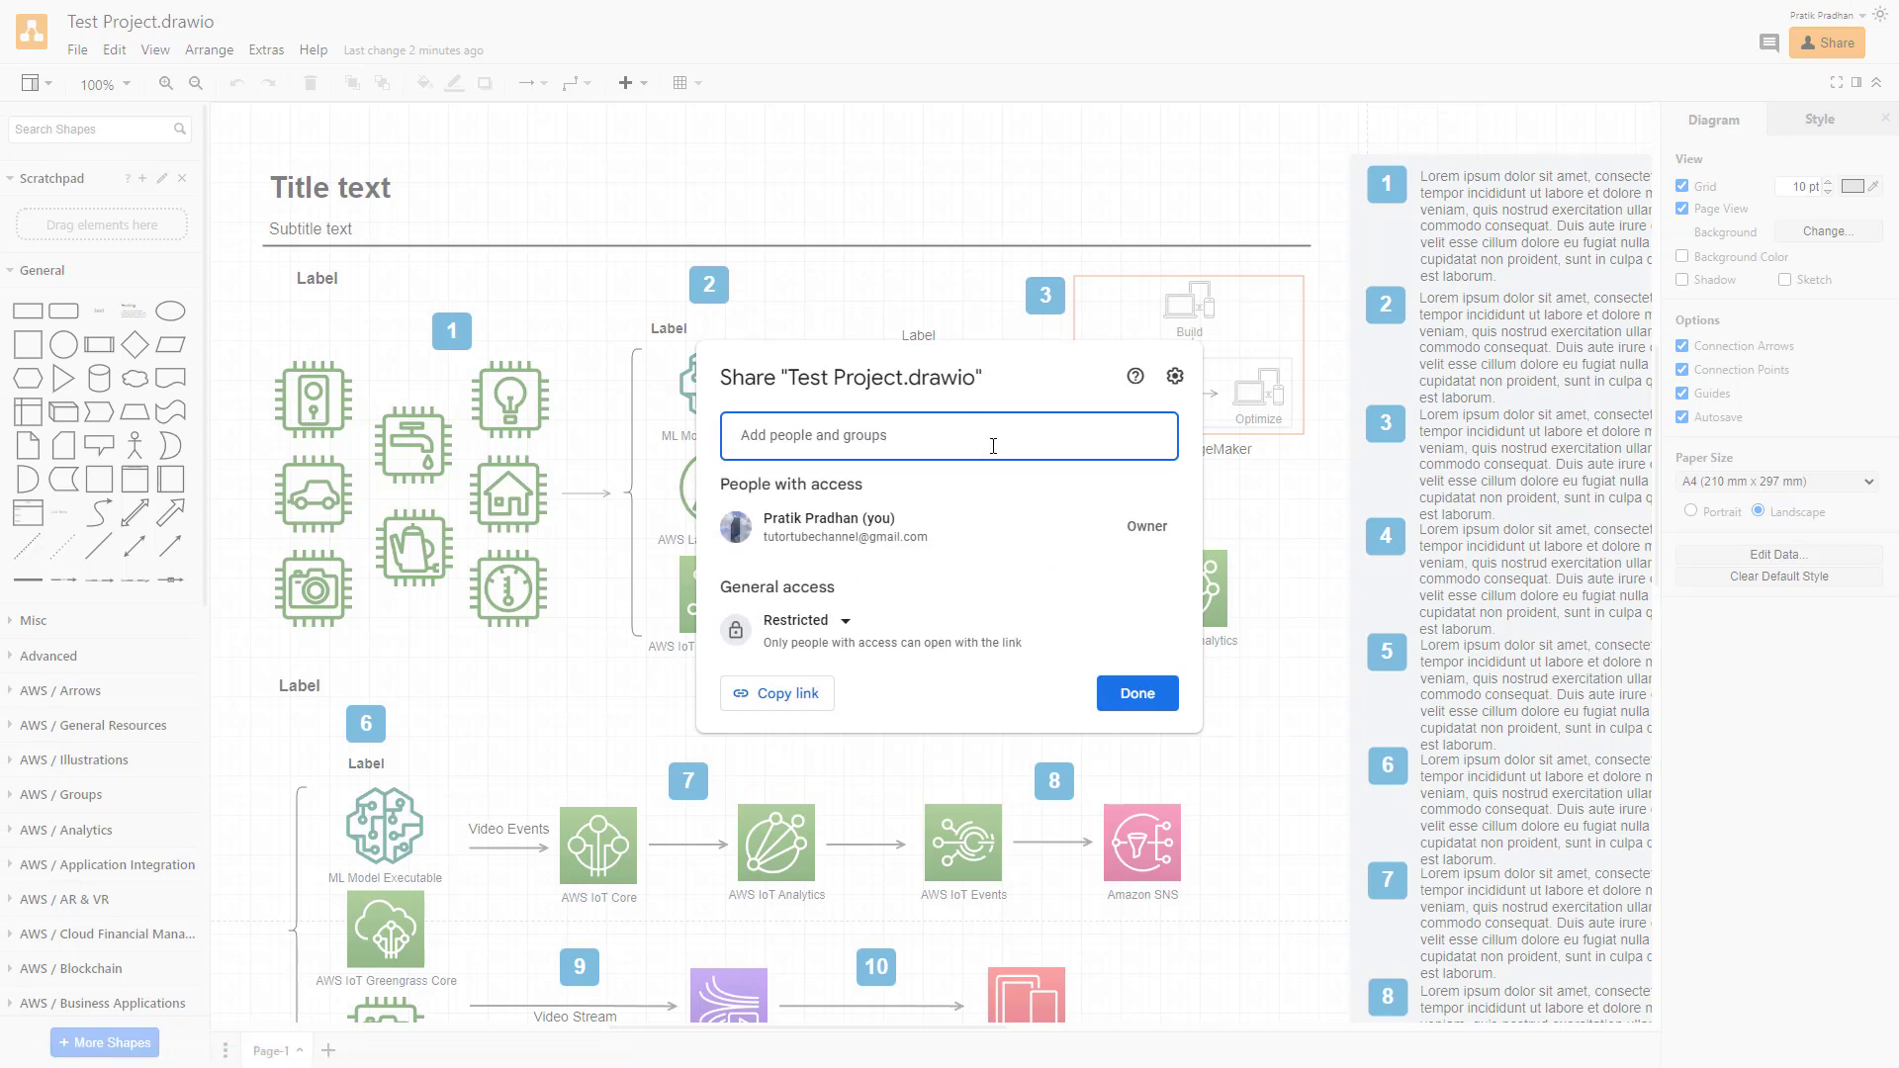
left_click(846, 442)
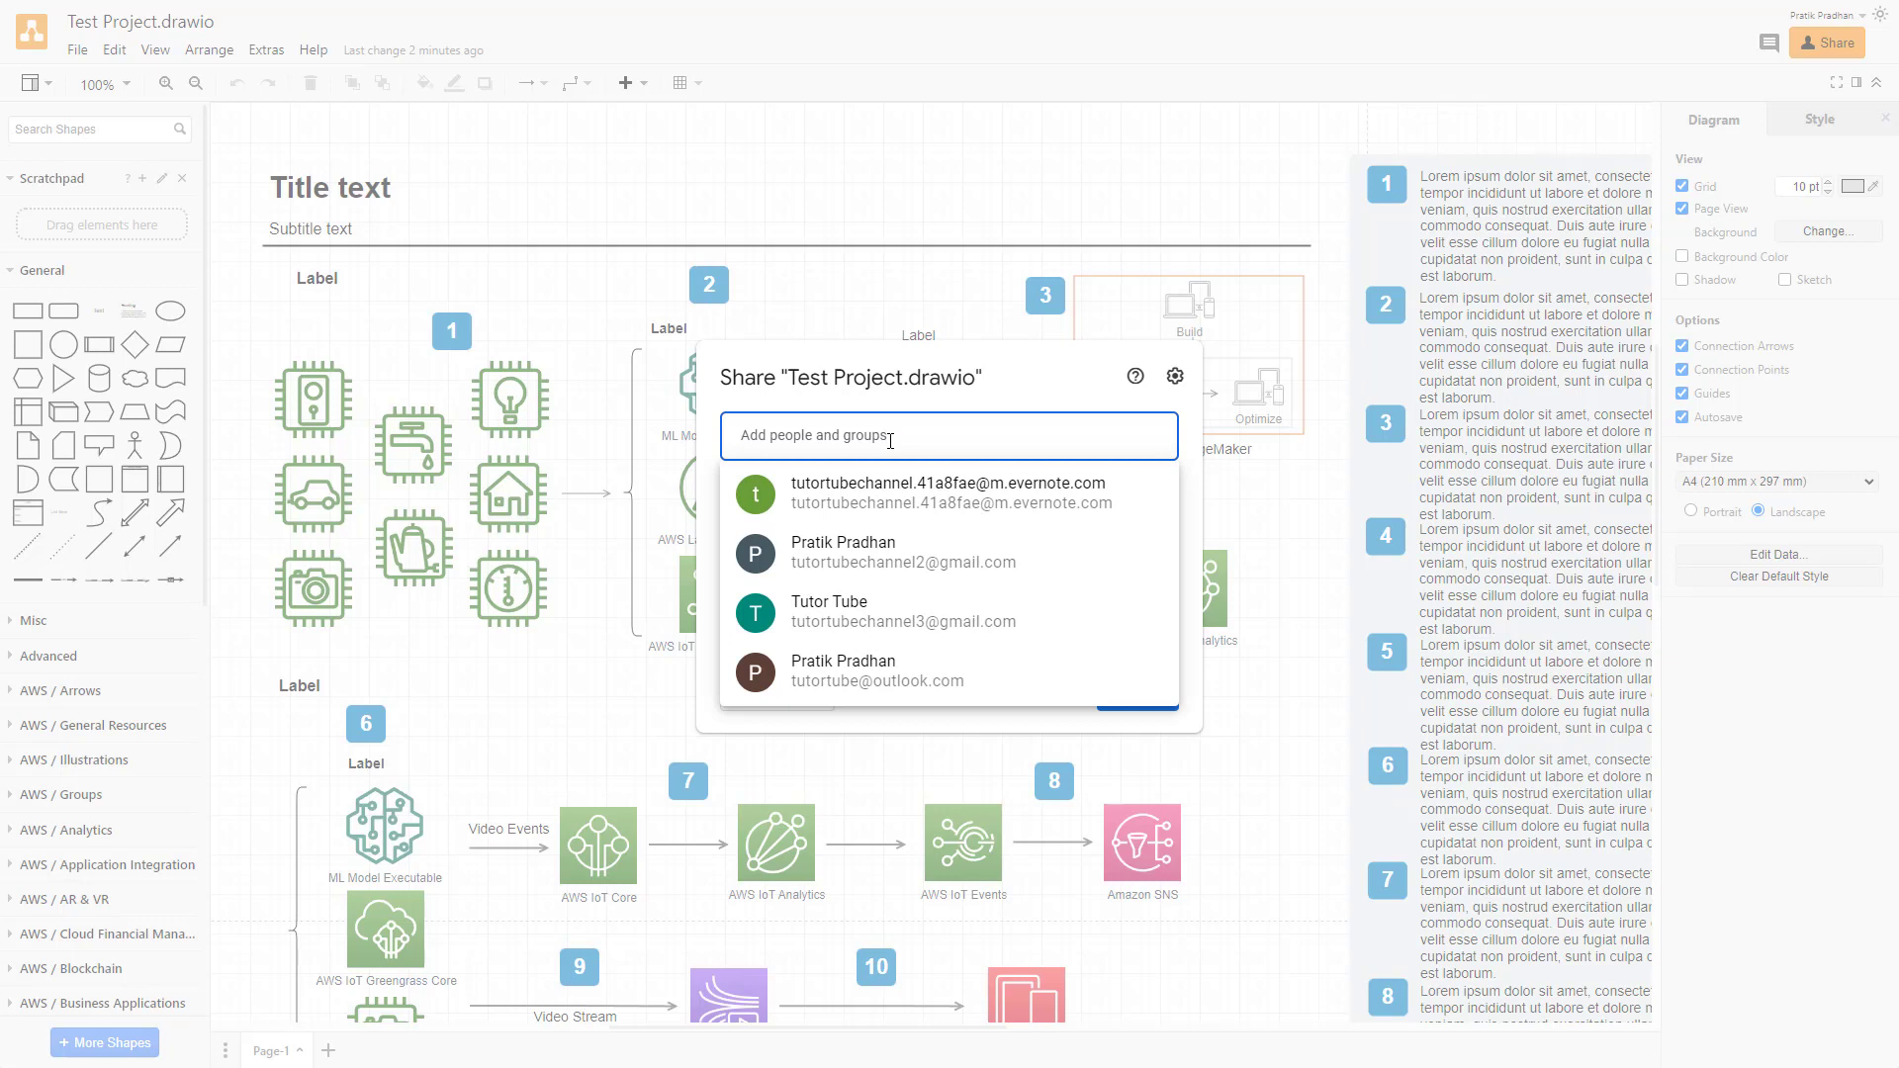
left_click(903, 561)
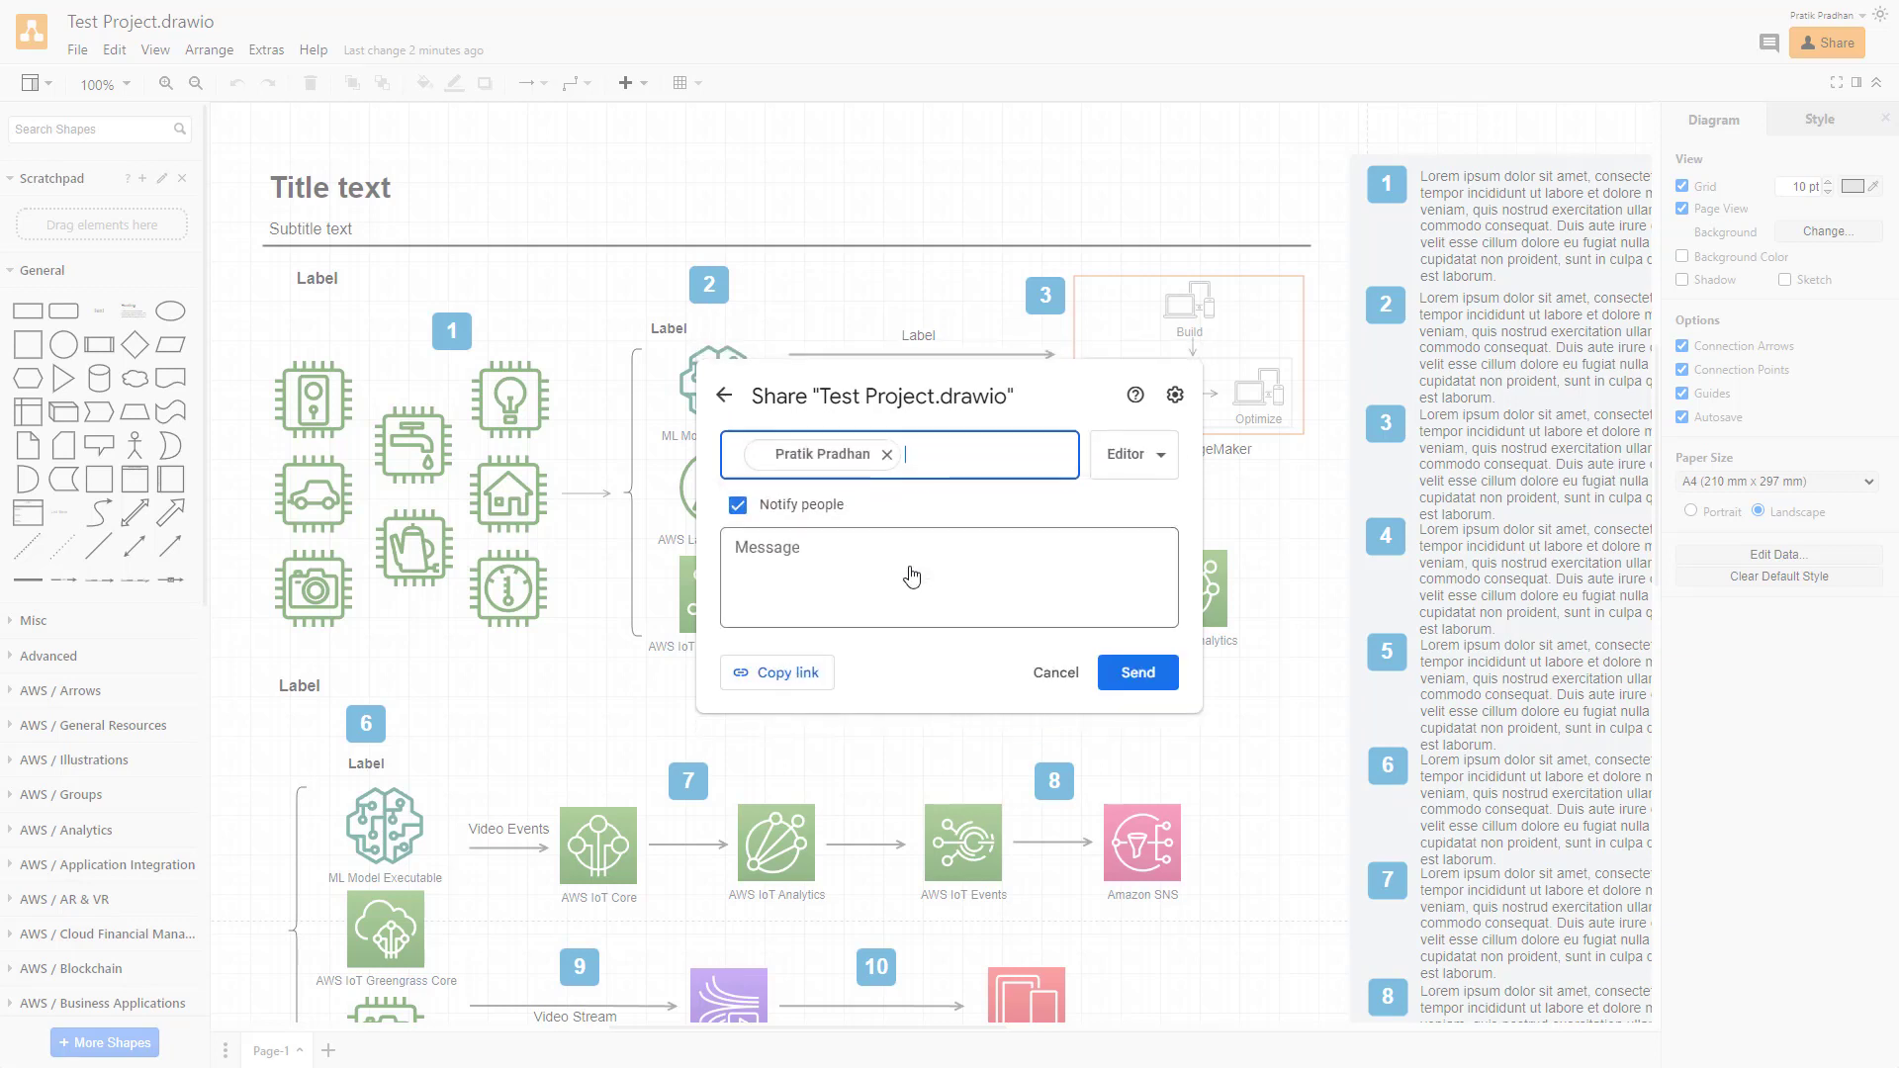
left_click(1161, 457)
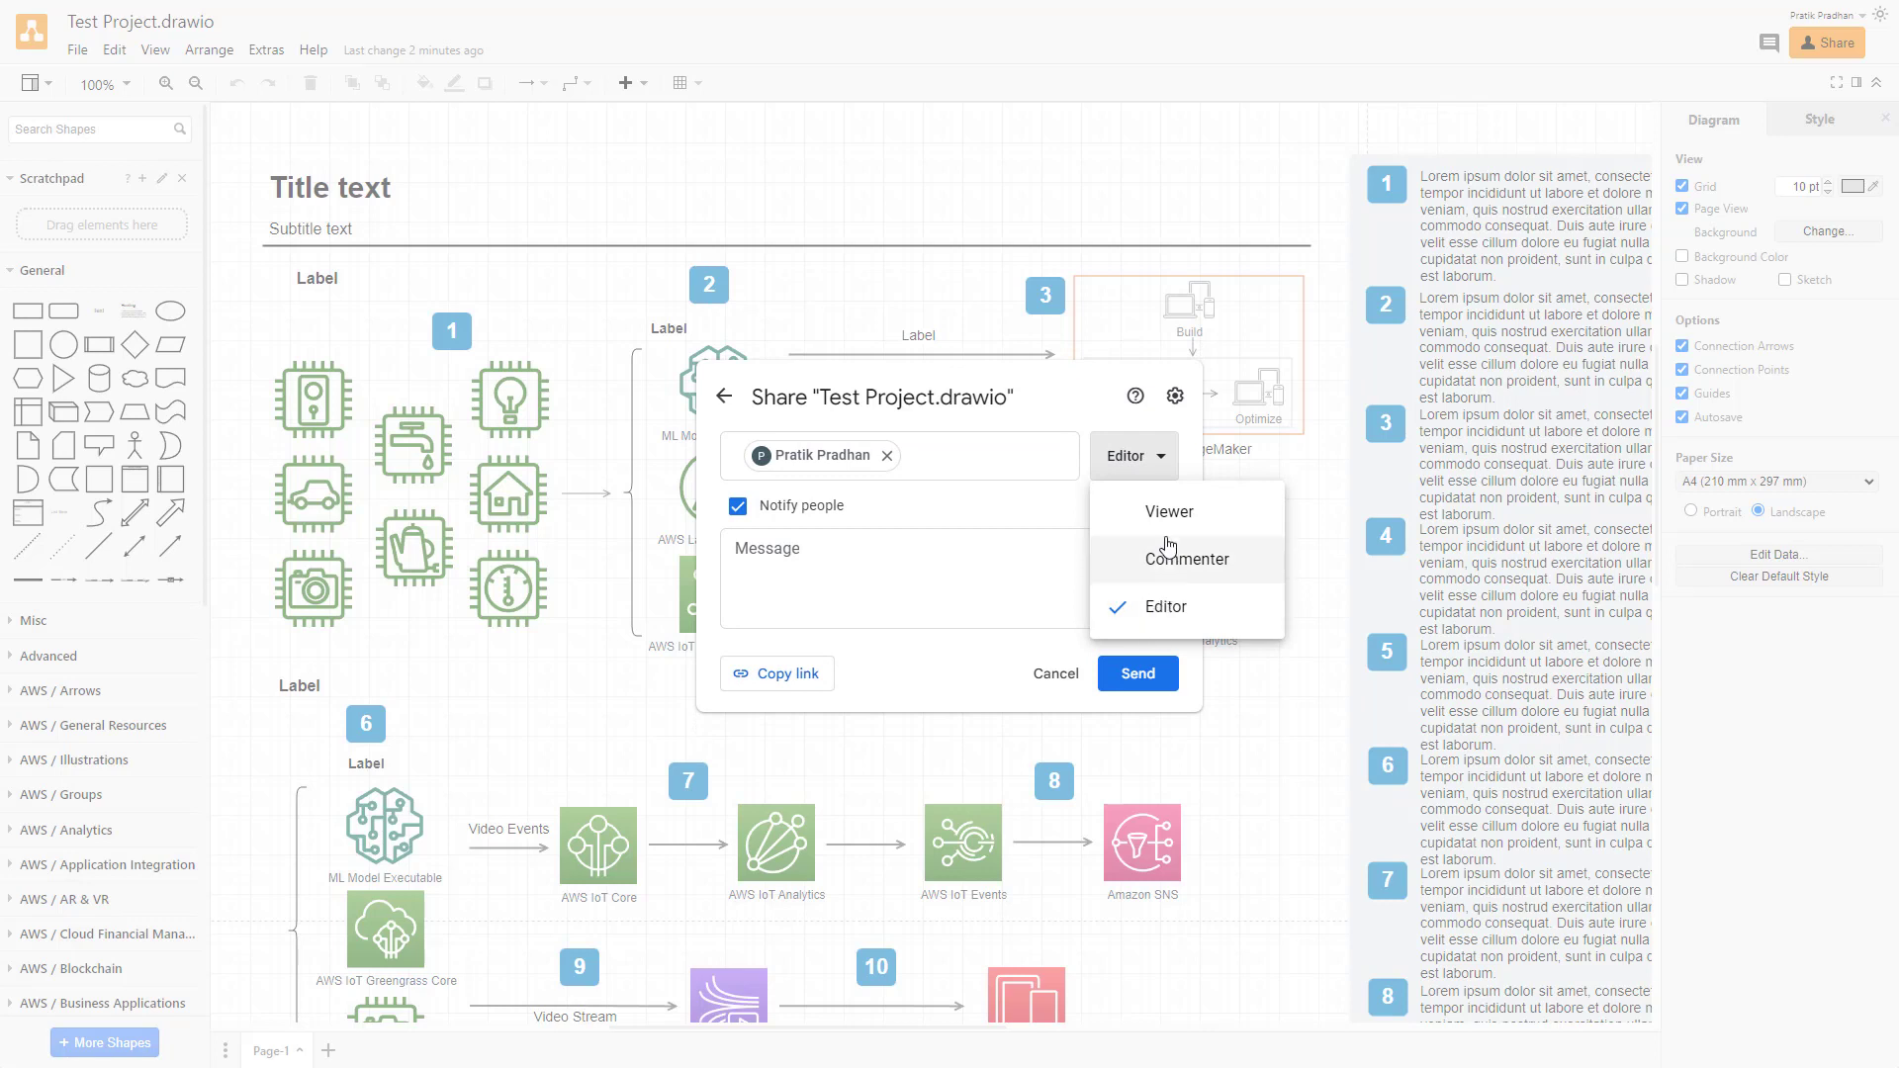
left_click(935, 596)
type("Edit this file with me")
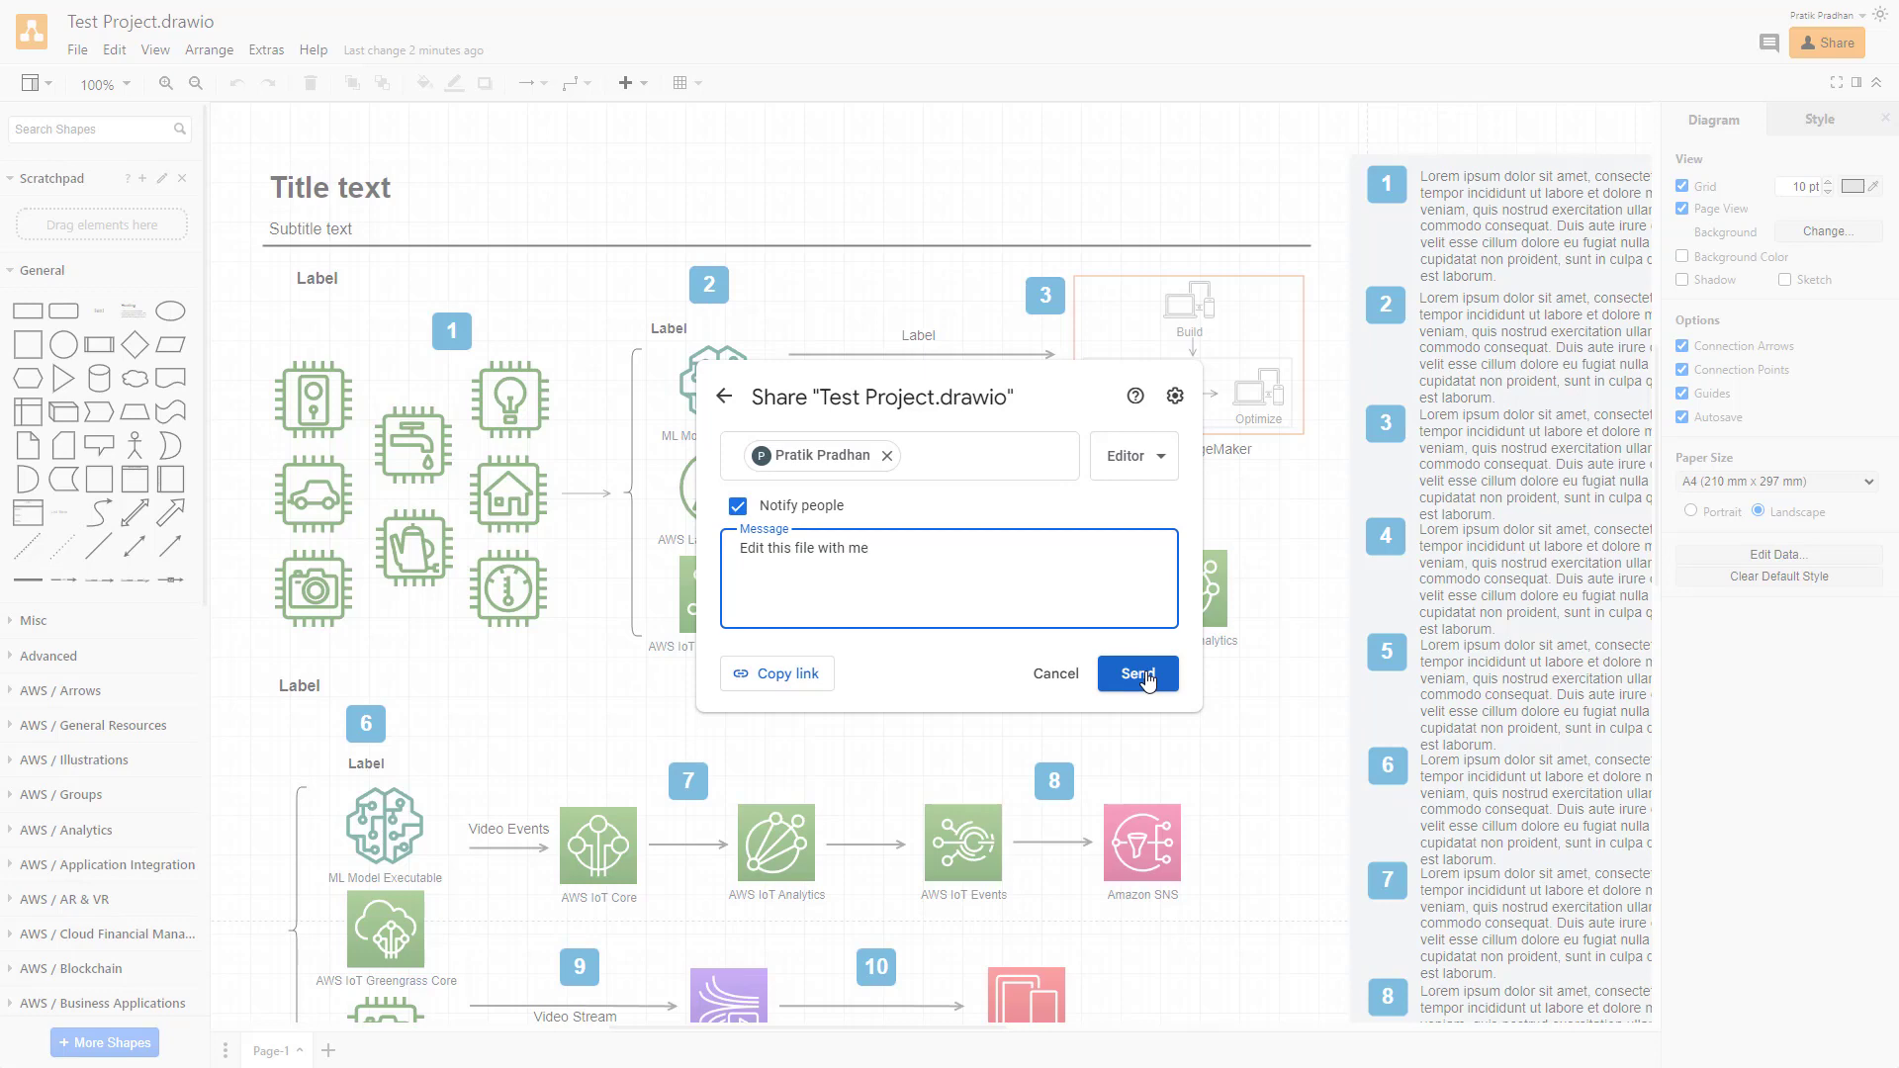
left_click(1140, 677)
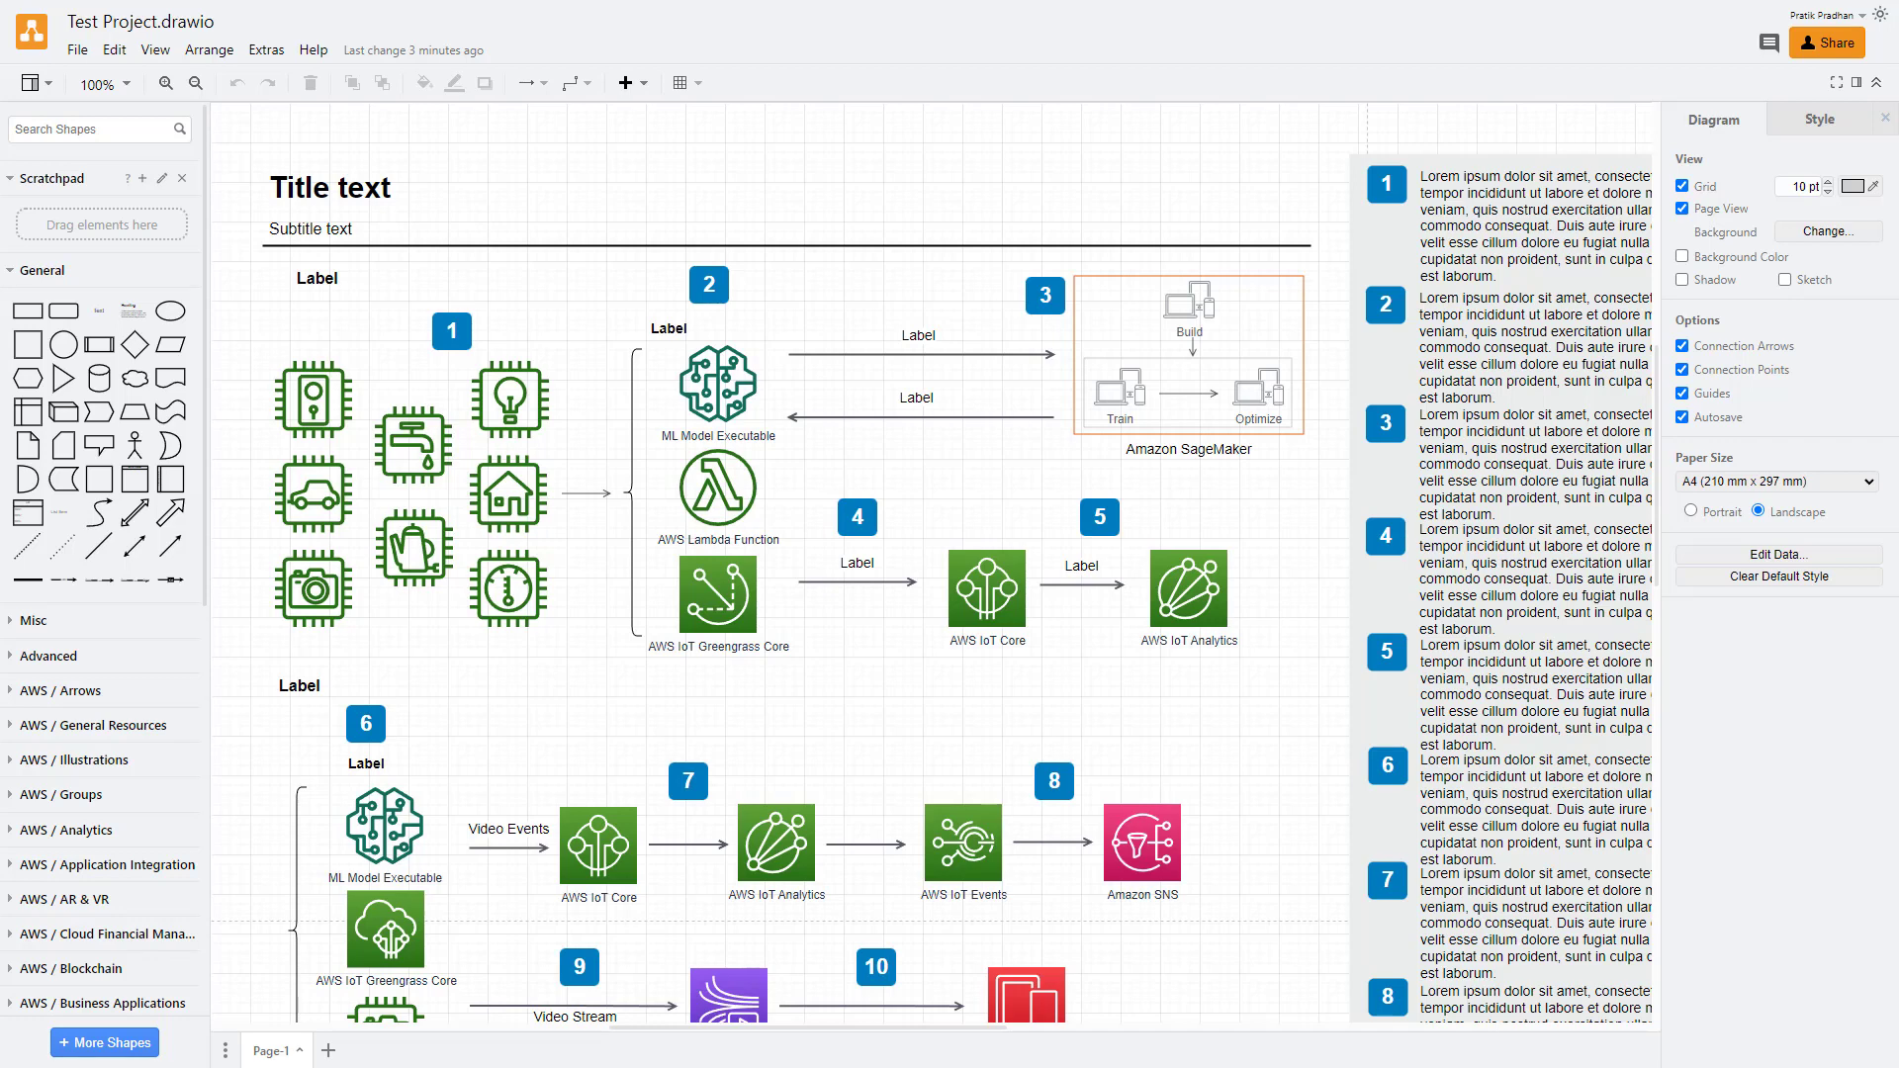
scroll(1084, 682, "down", 3)
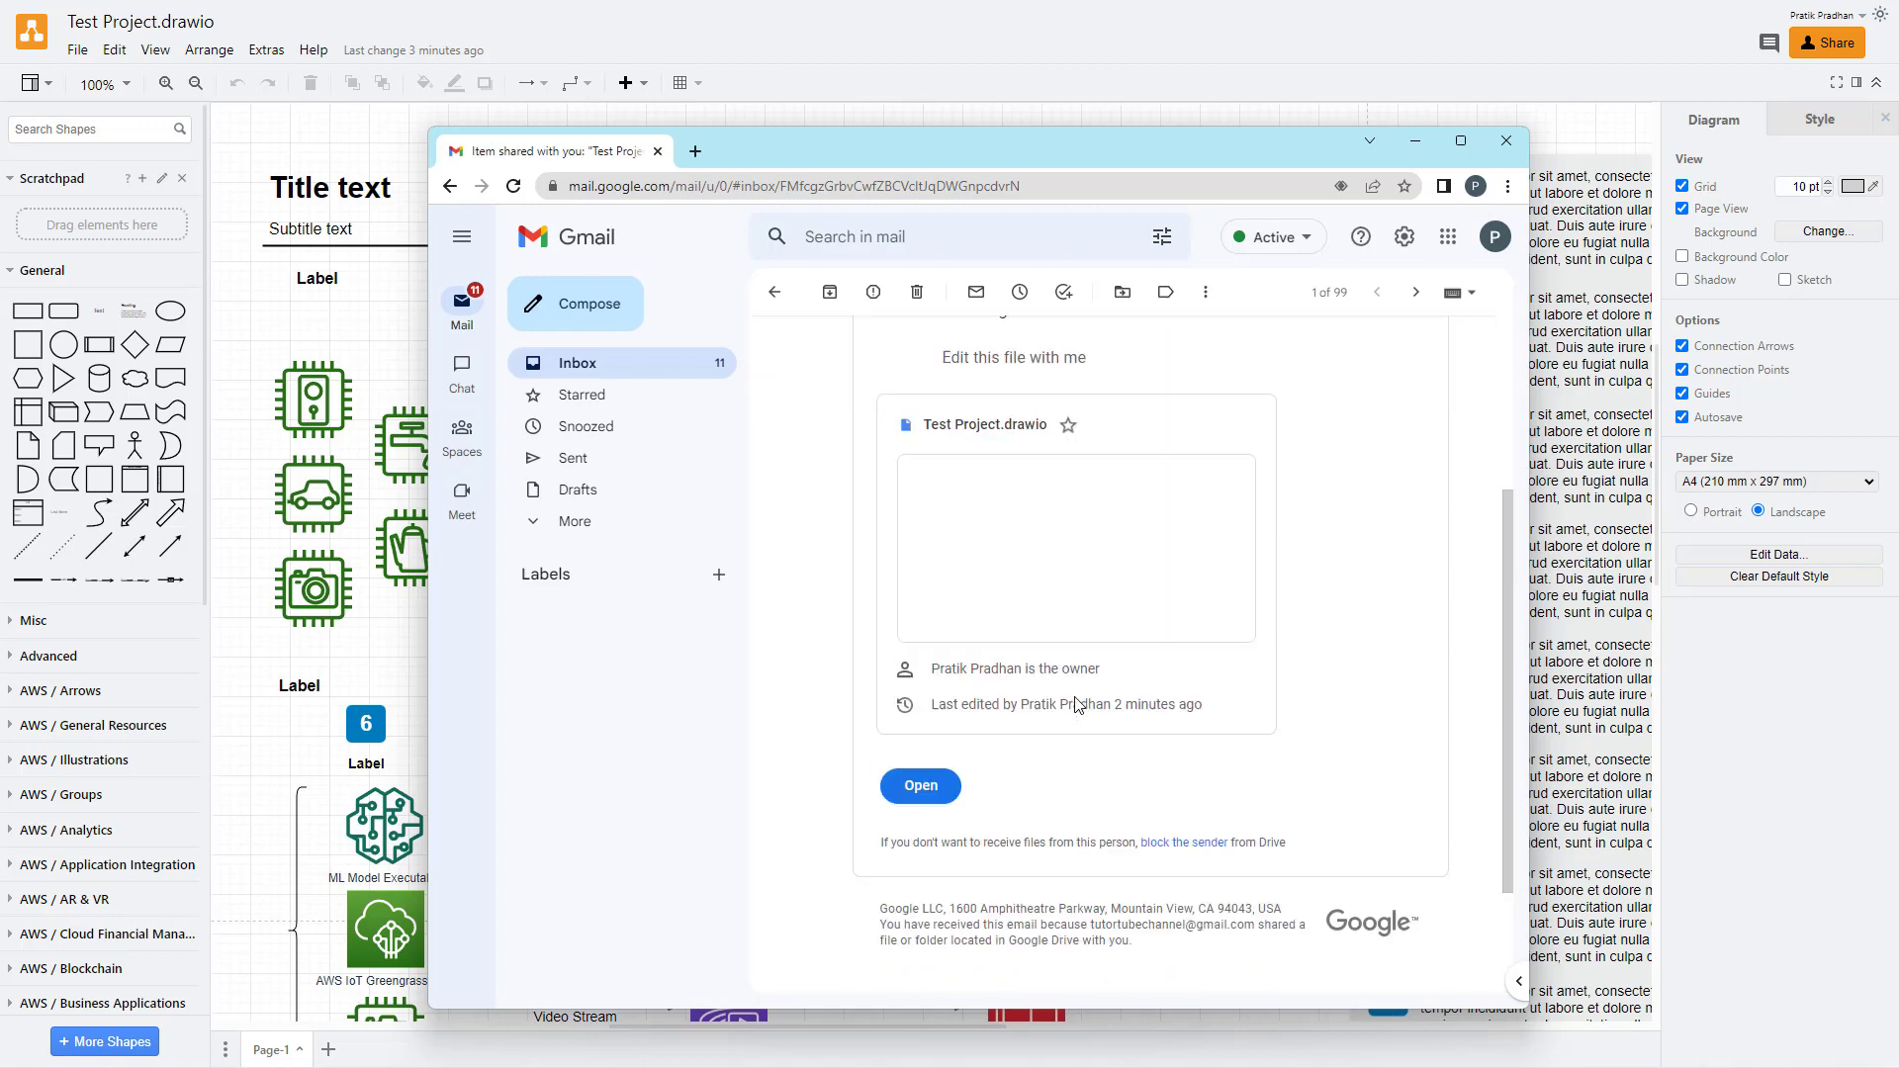
Open the shared Test Project.drawio from the invitation email's file card.
left_click(932, 797)
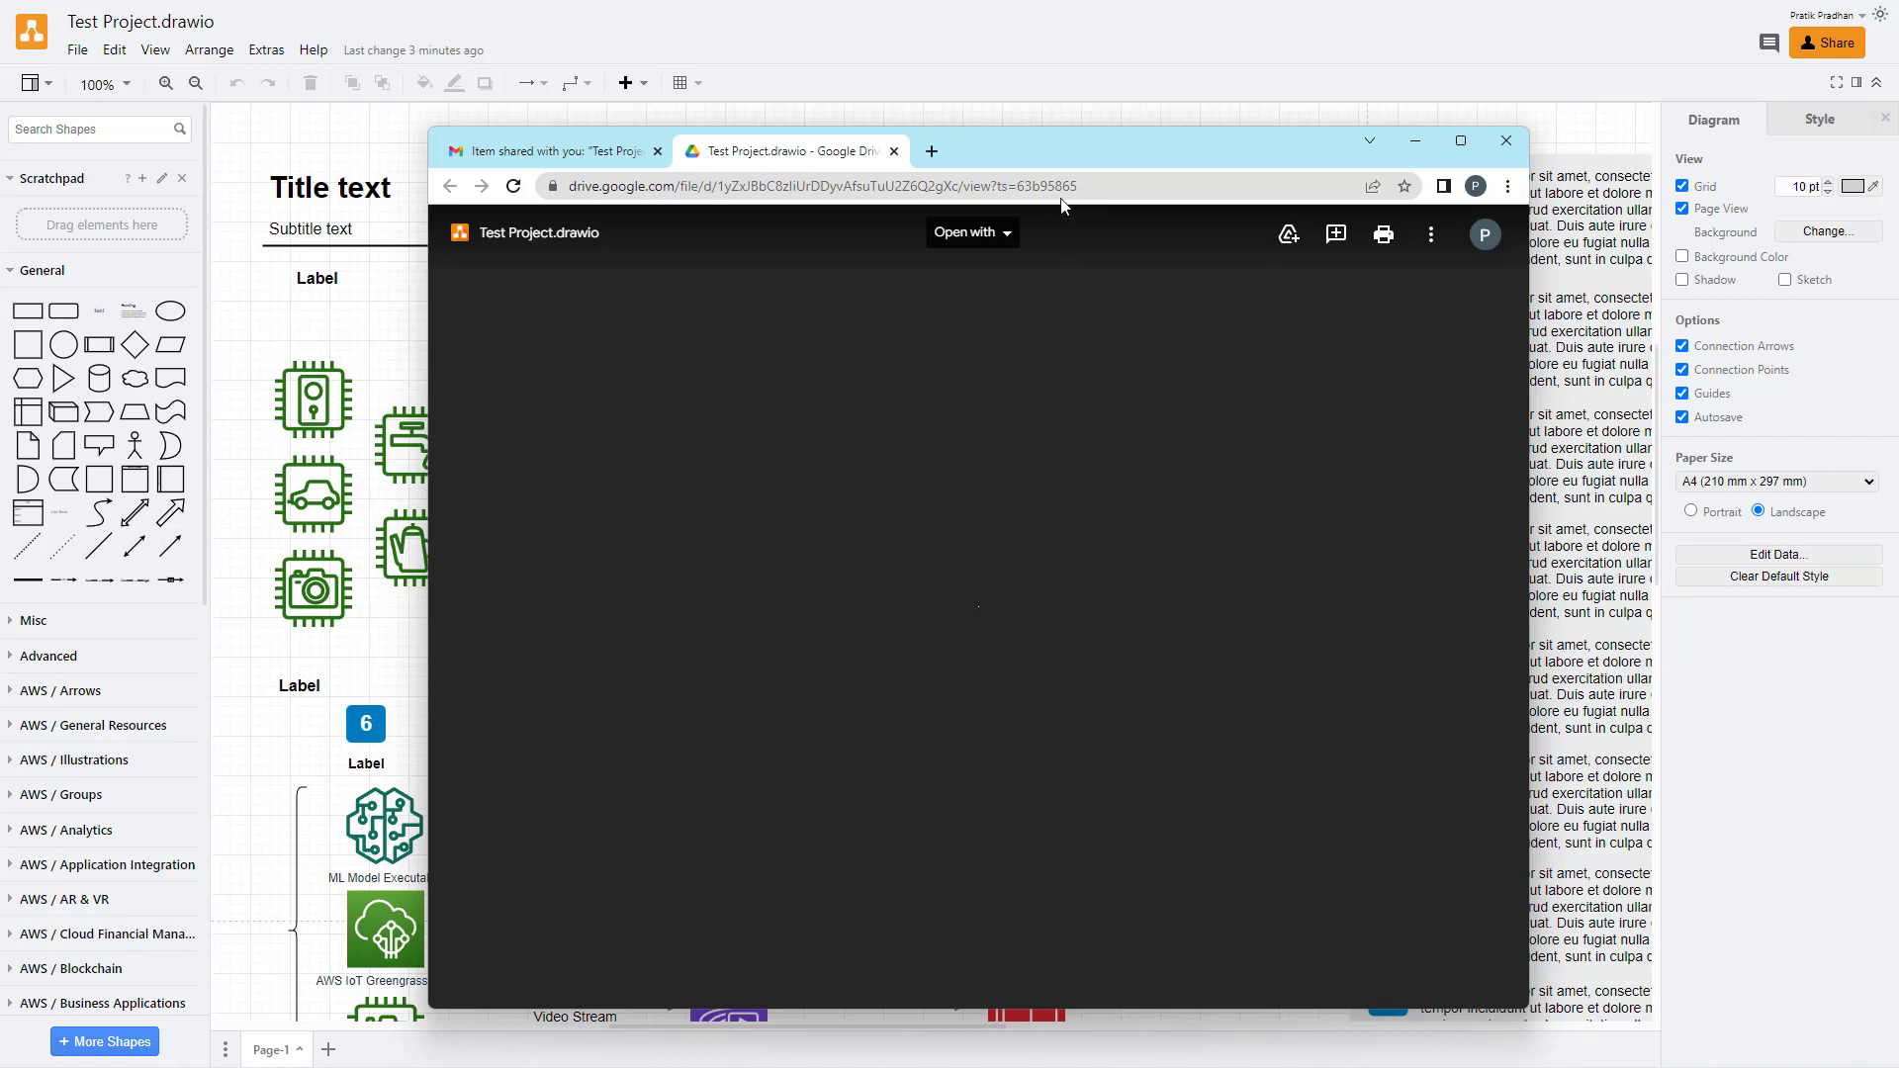
Launch the shared Test Project.drawio from Google Drive in diagrams.net.
left_click_drag(1065, 149, 899, 131)
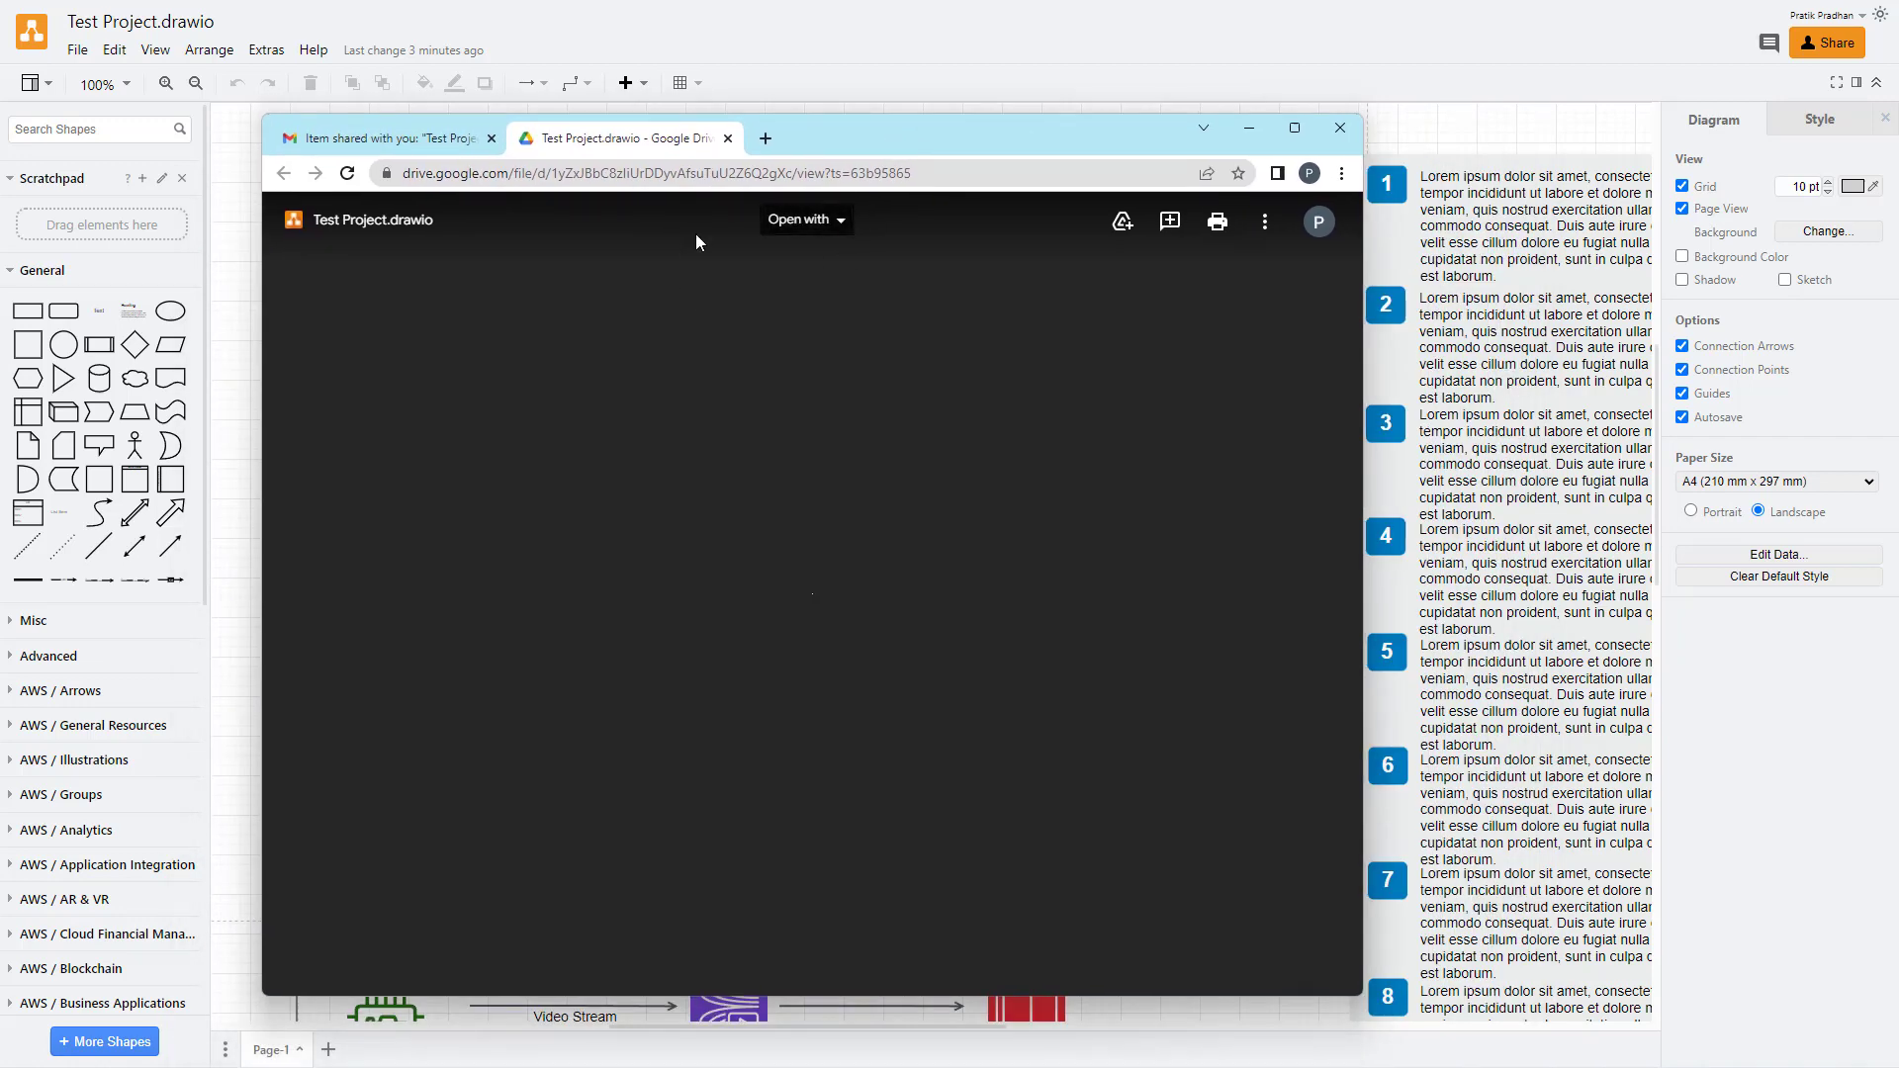
left_click(840, 222)
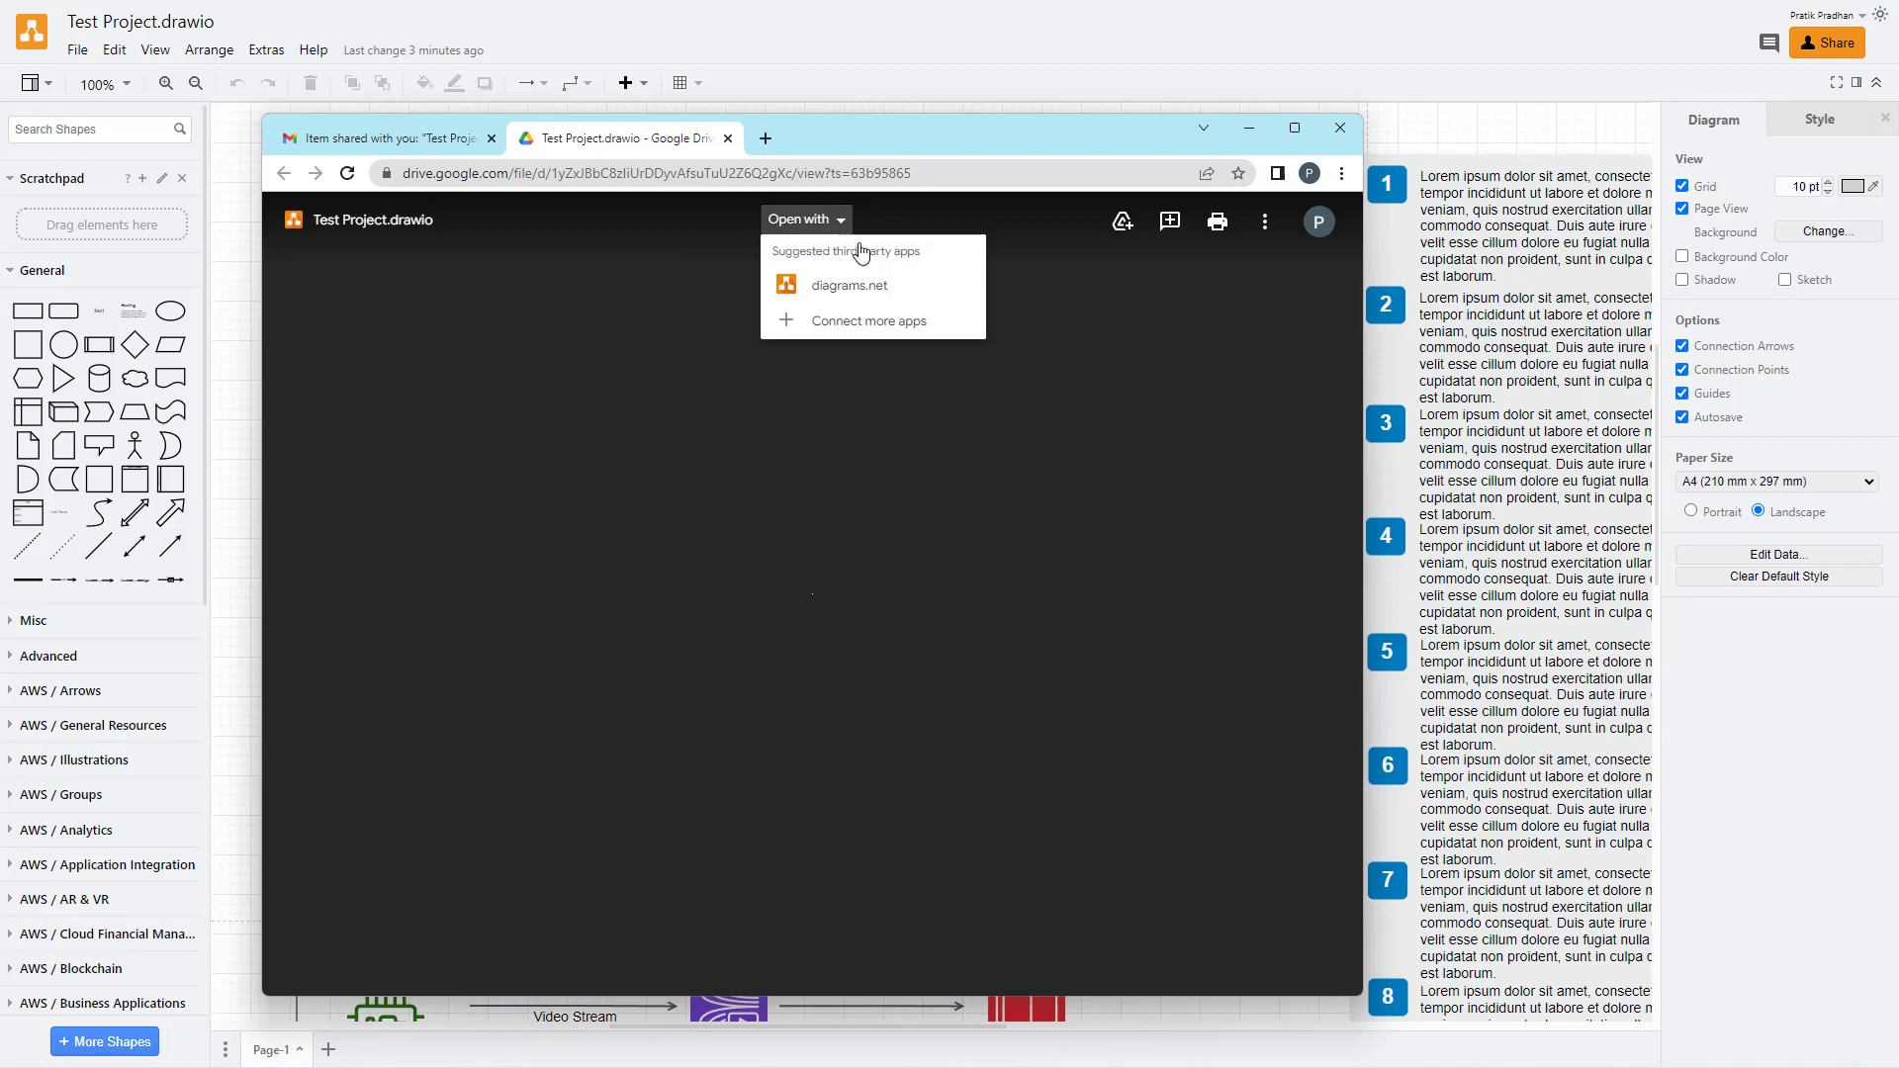
left_click(868, 291)
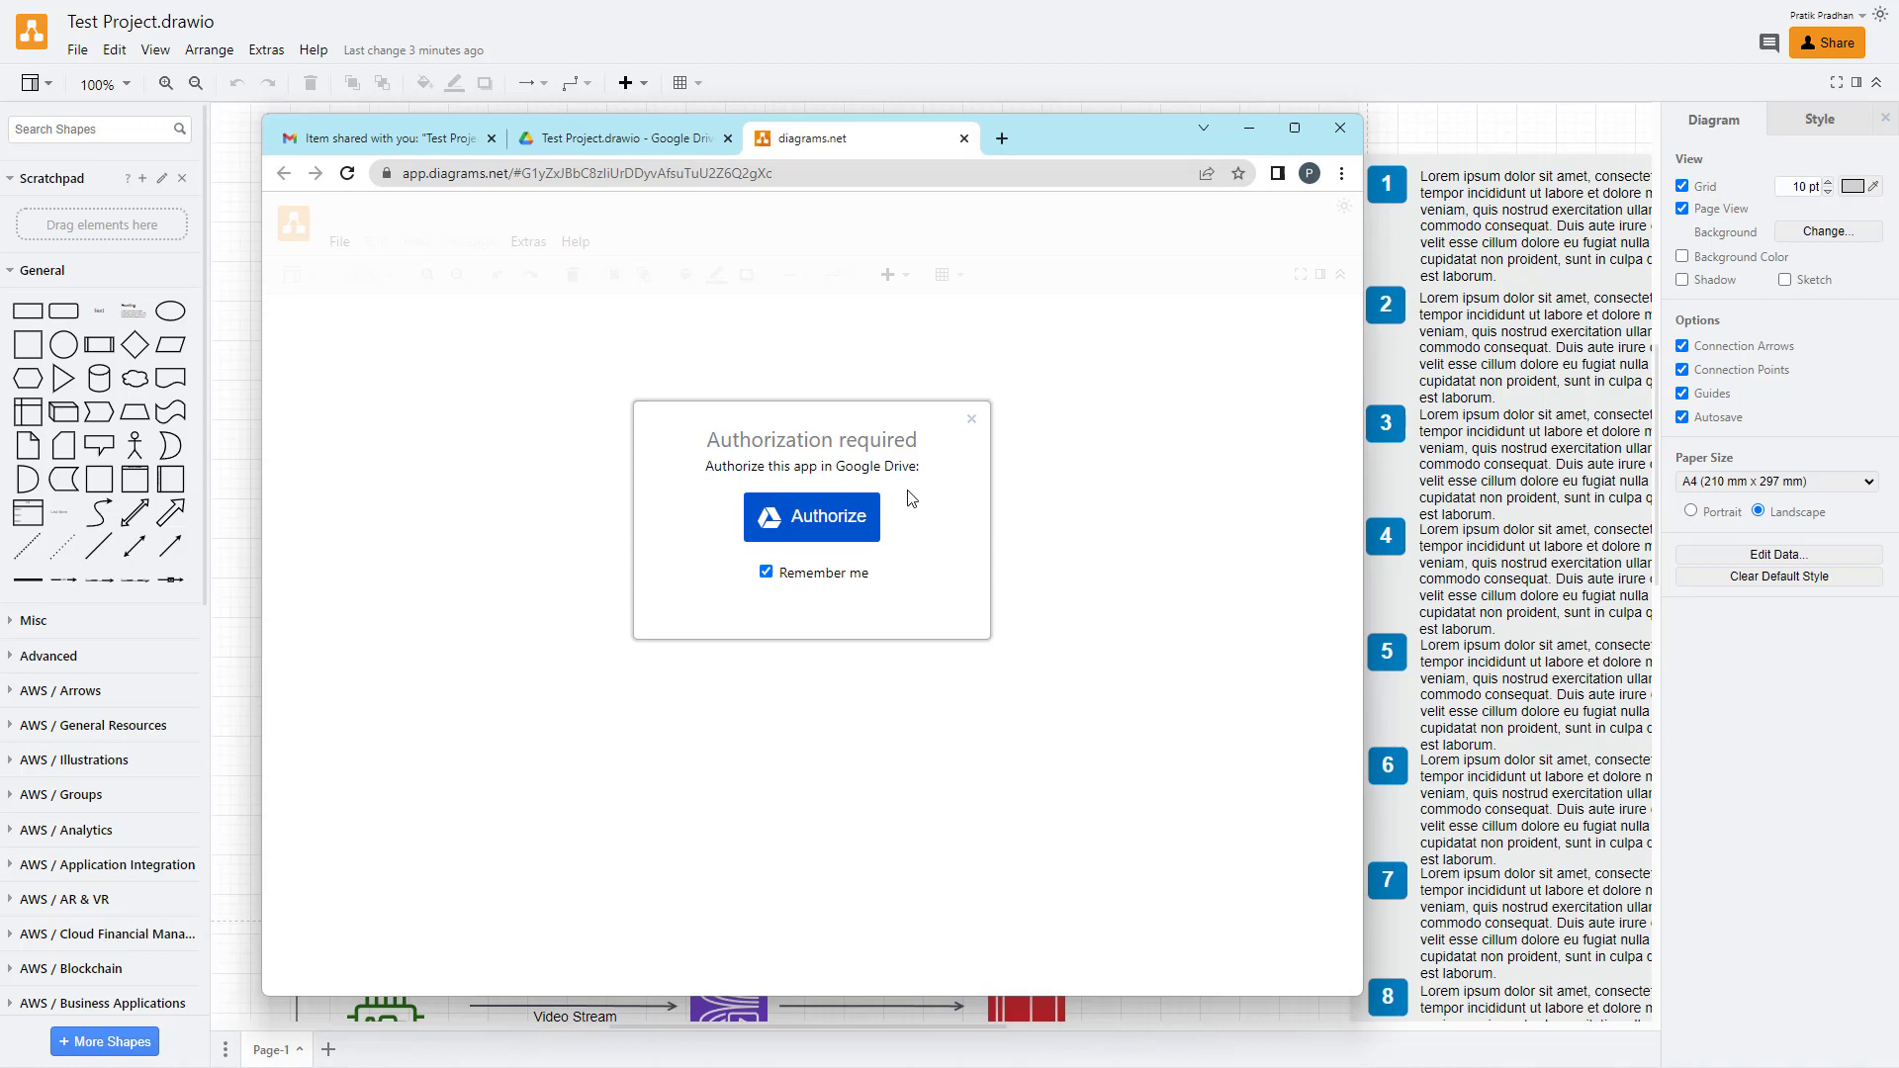
Authorize diagrams.net for the second account, granting both Google Drive permissions.
left_click(791, 539)
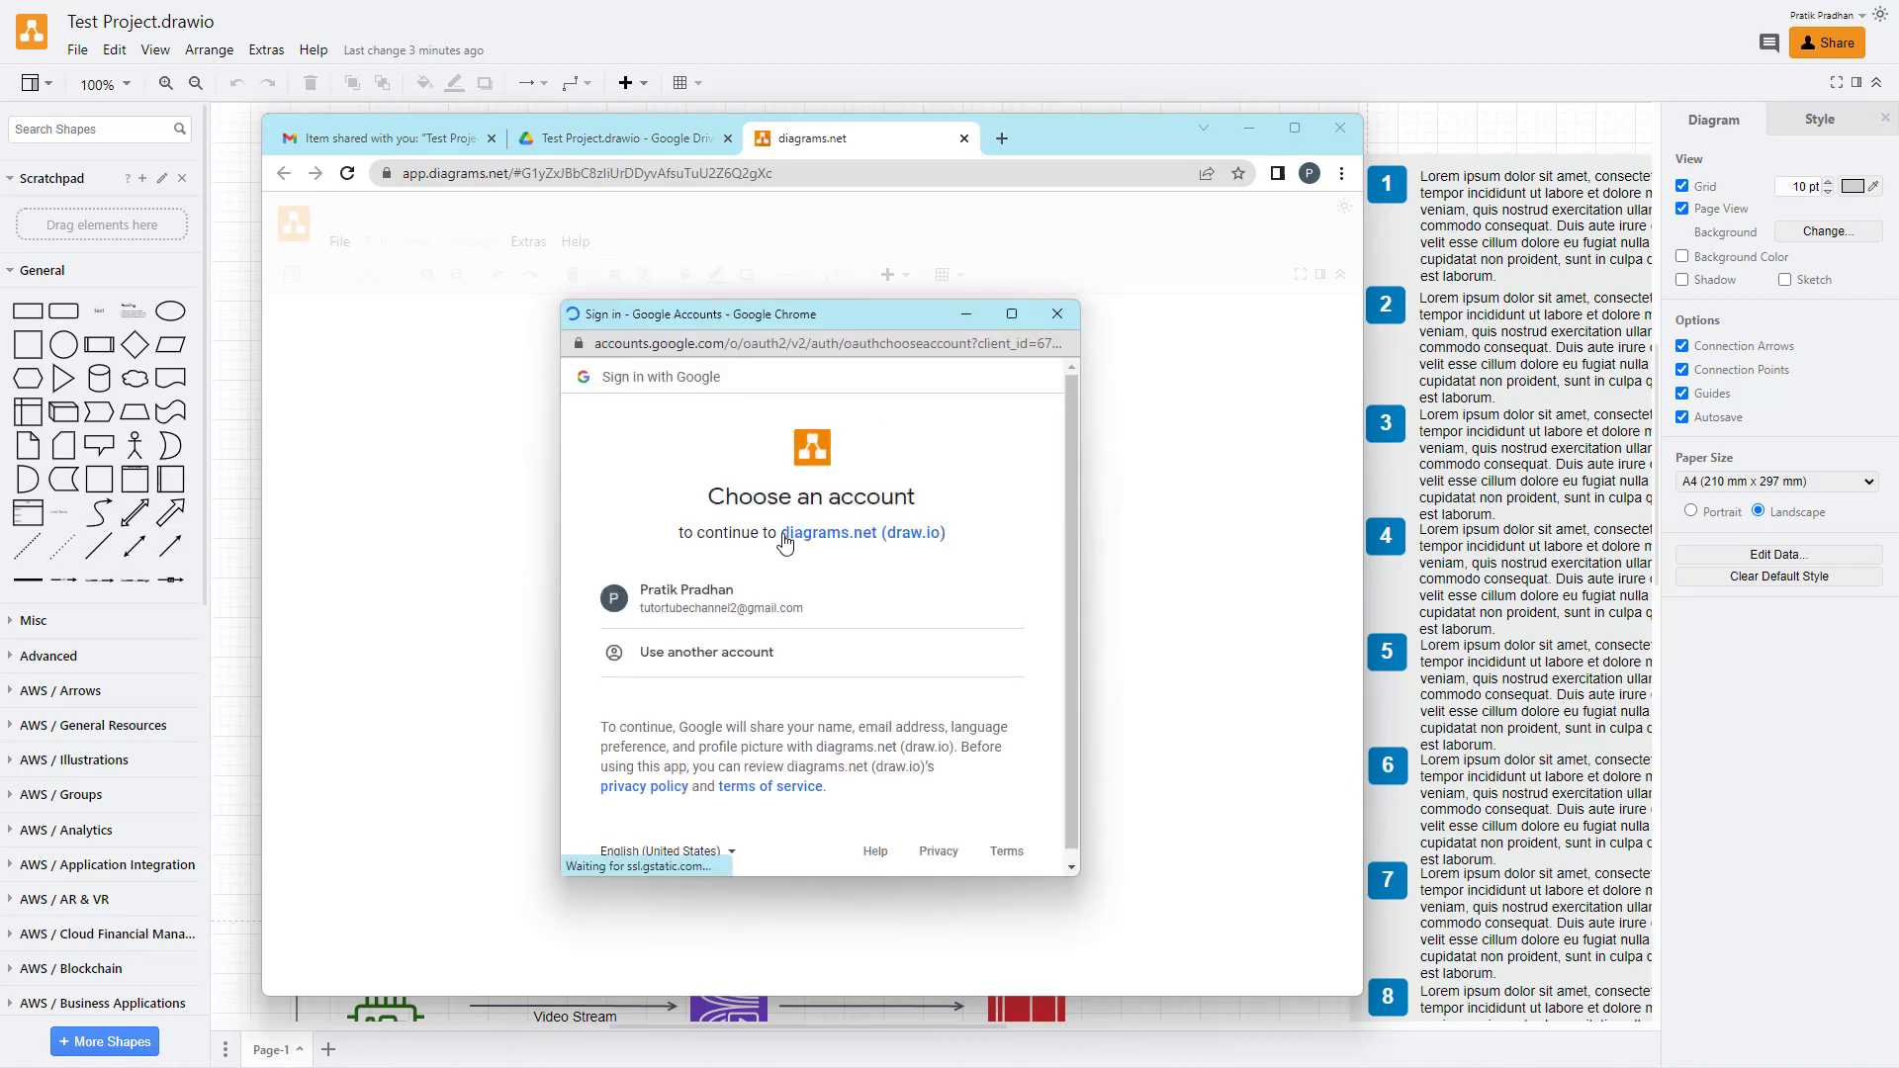
left_click(714, 624)
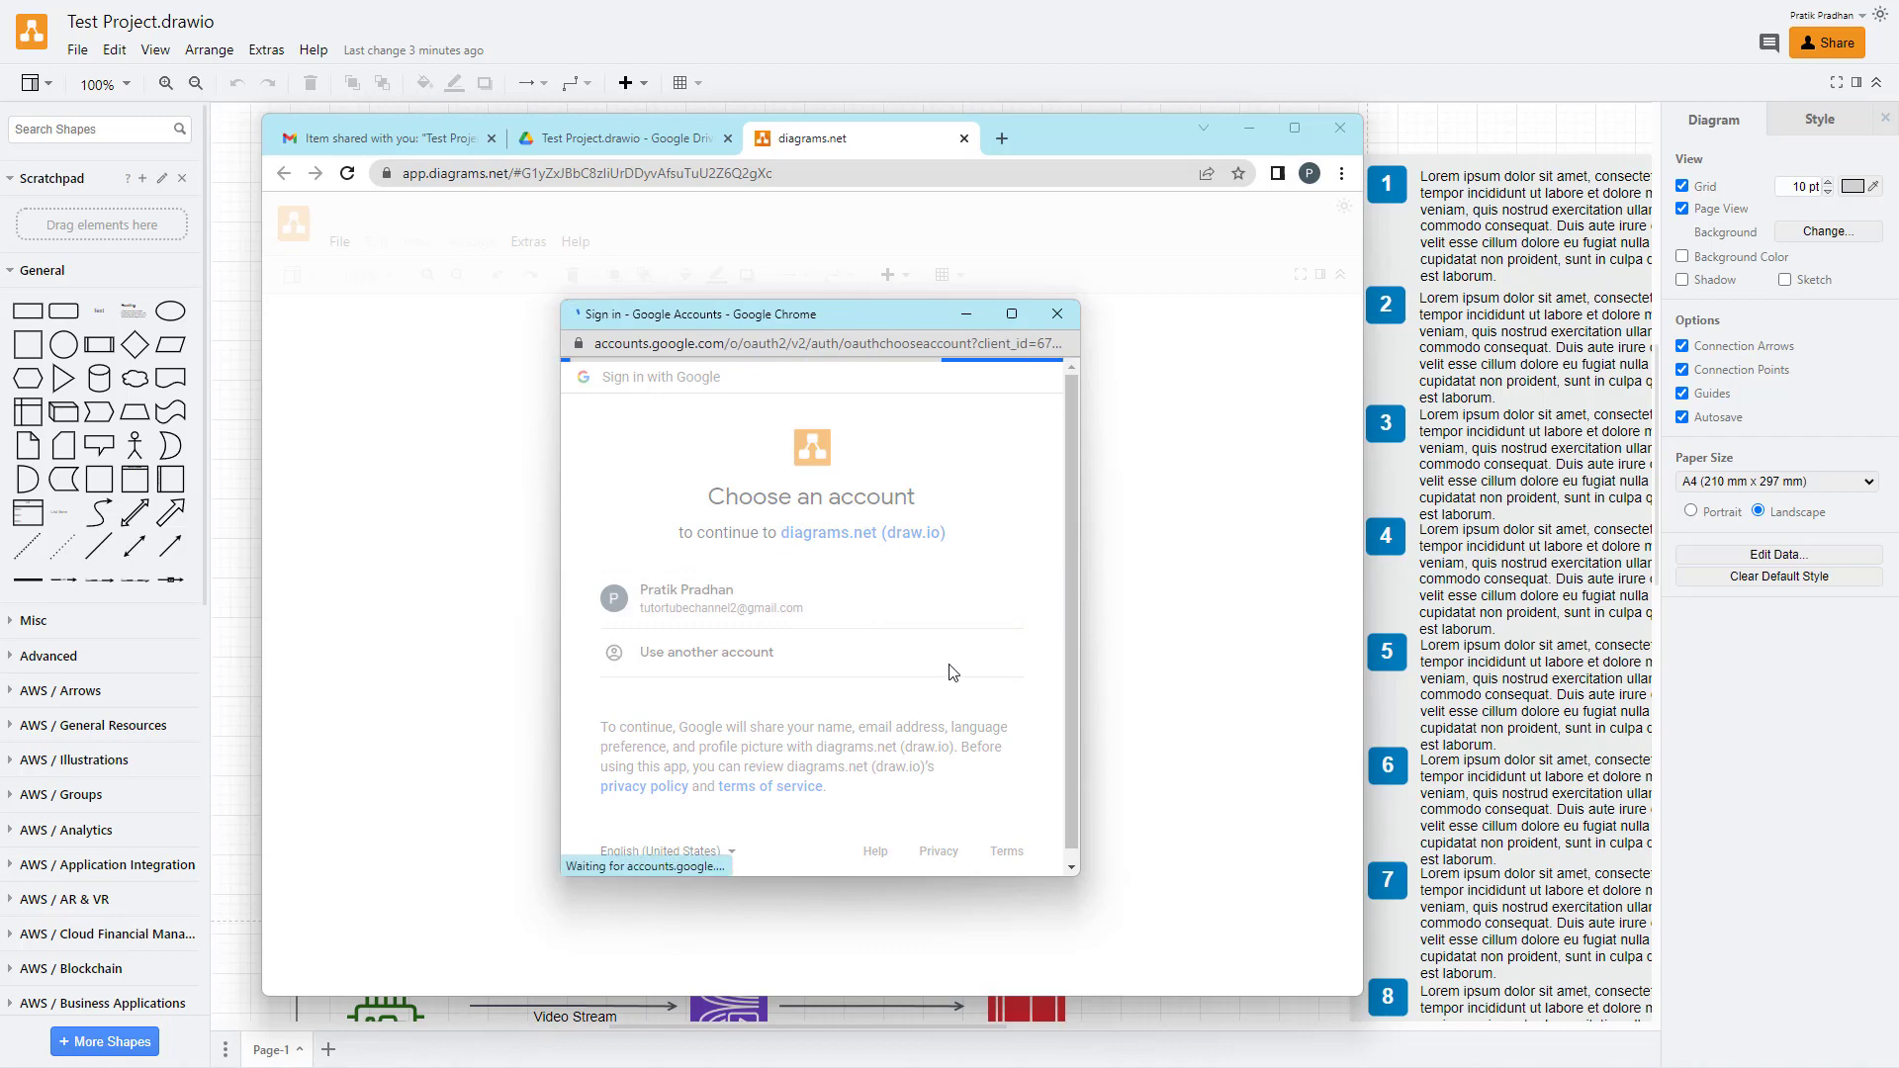
scroll(990, 709, "down", 5)
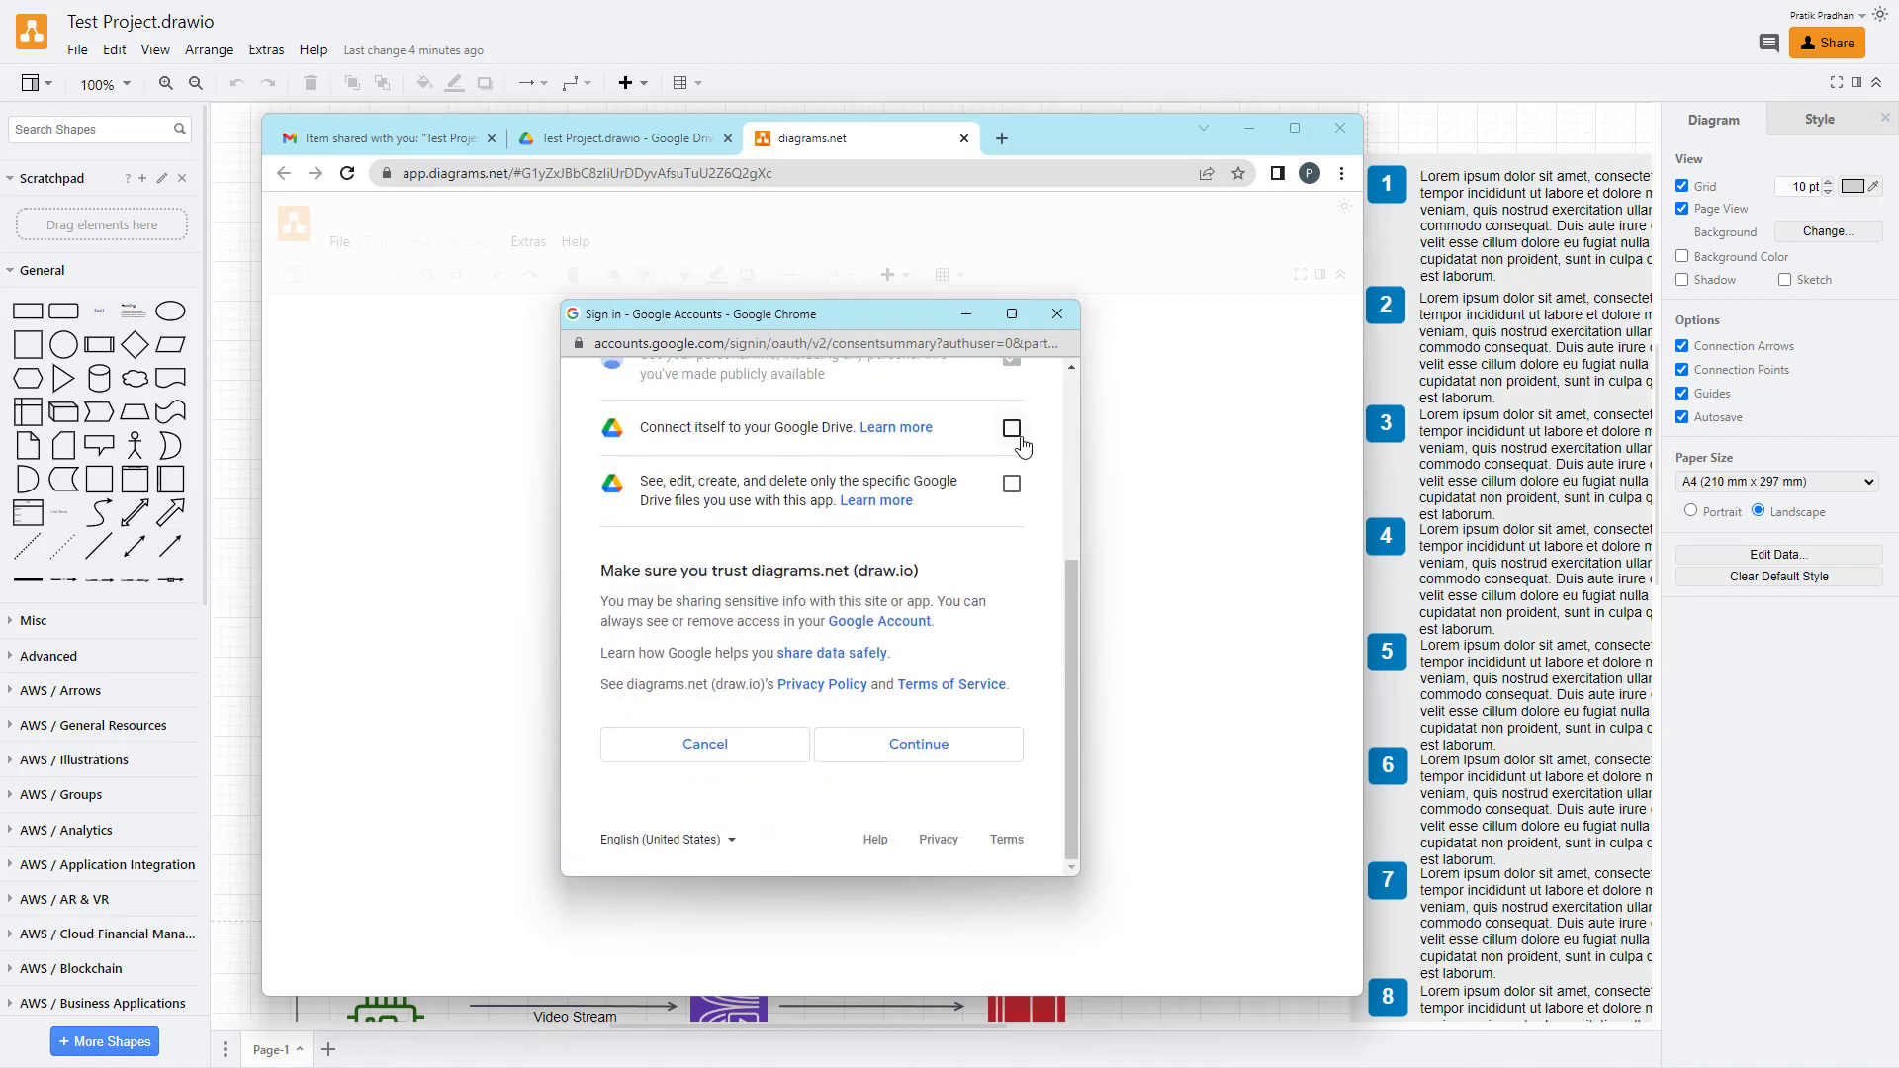
left_click(1012, 429)
left_click(1012, 484)
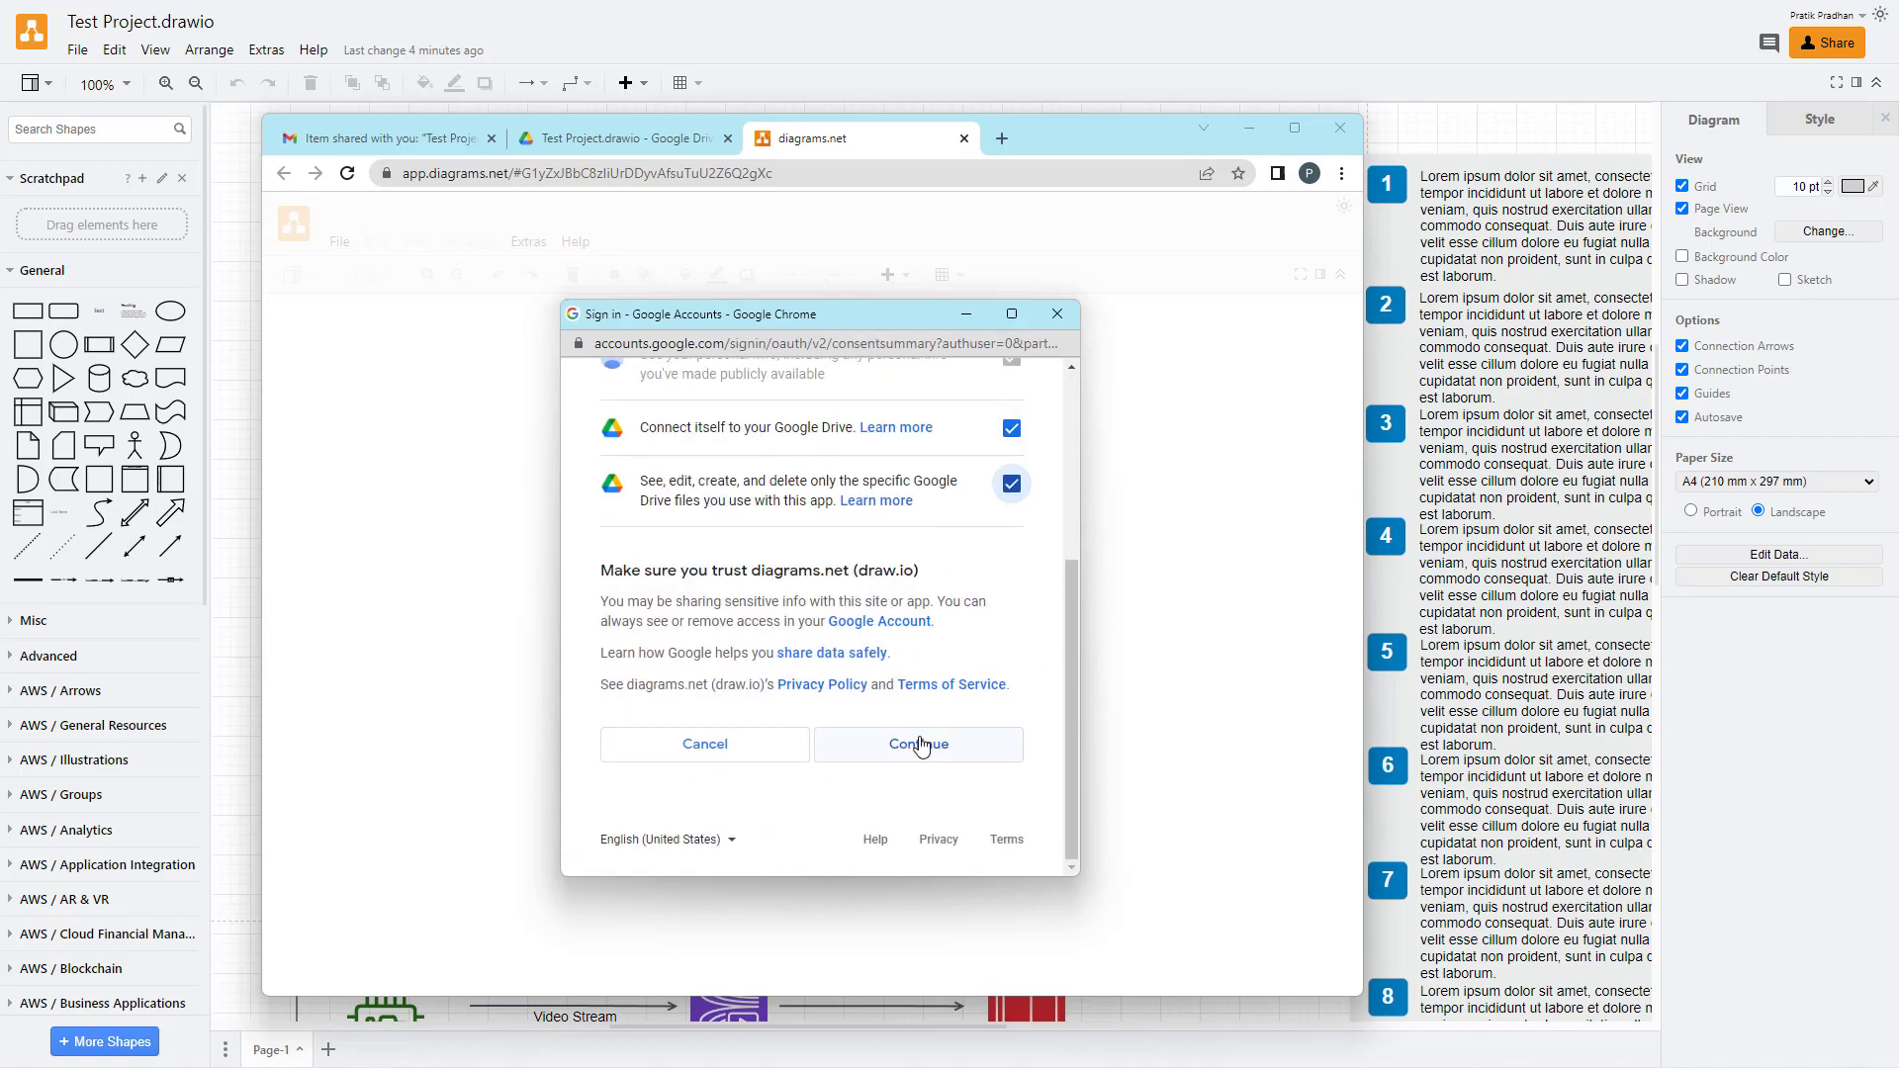
left_click(928, 755)
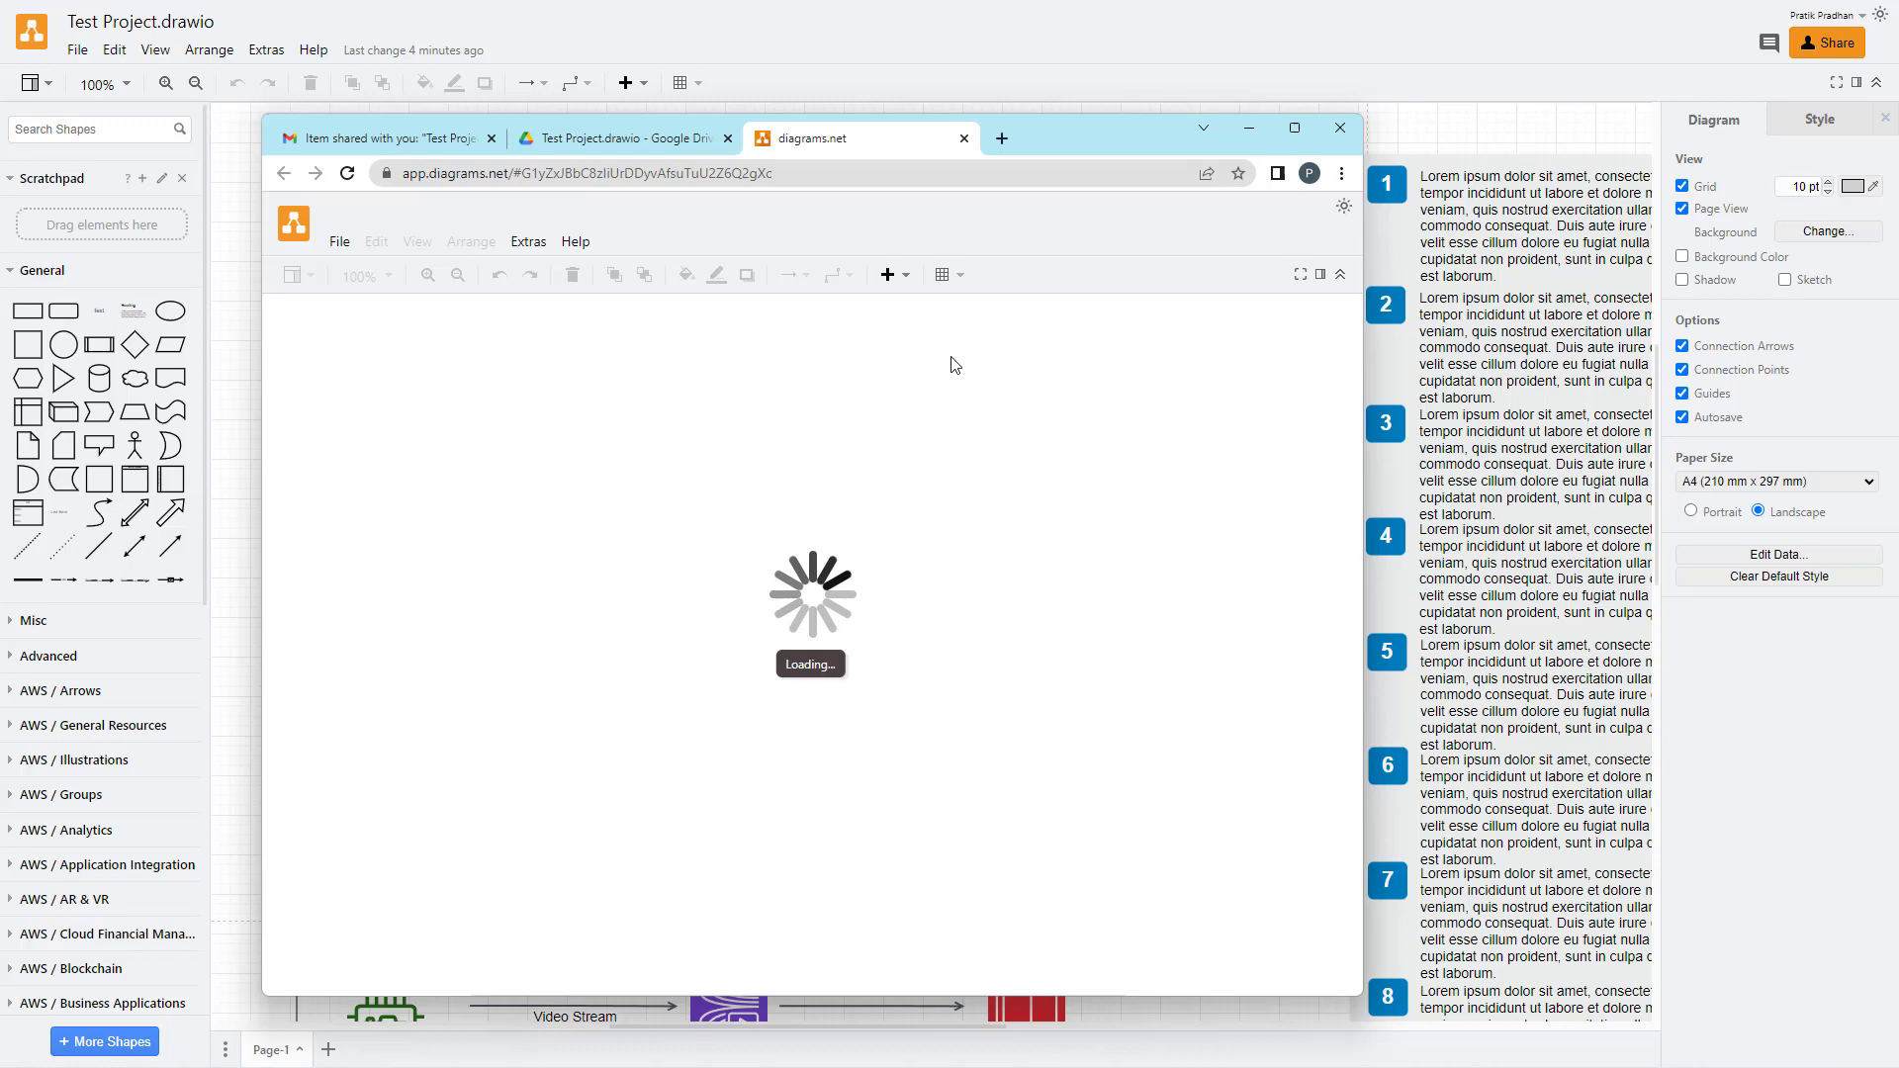
Select the lightbulb icon in the collaborator's copy and move that window aside.
left_click(787, 591)
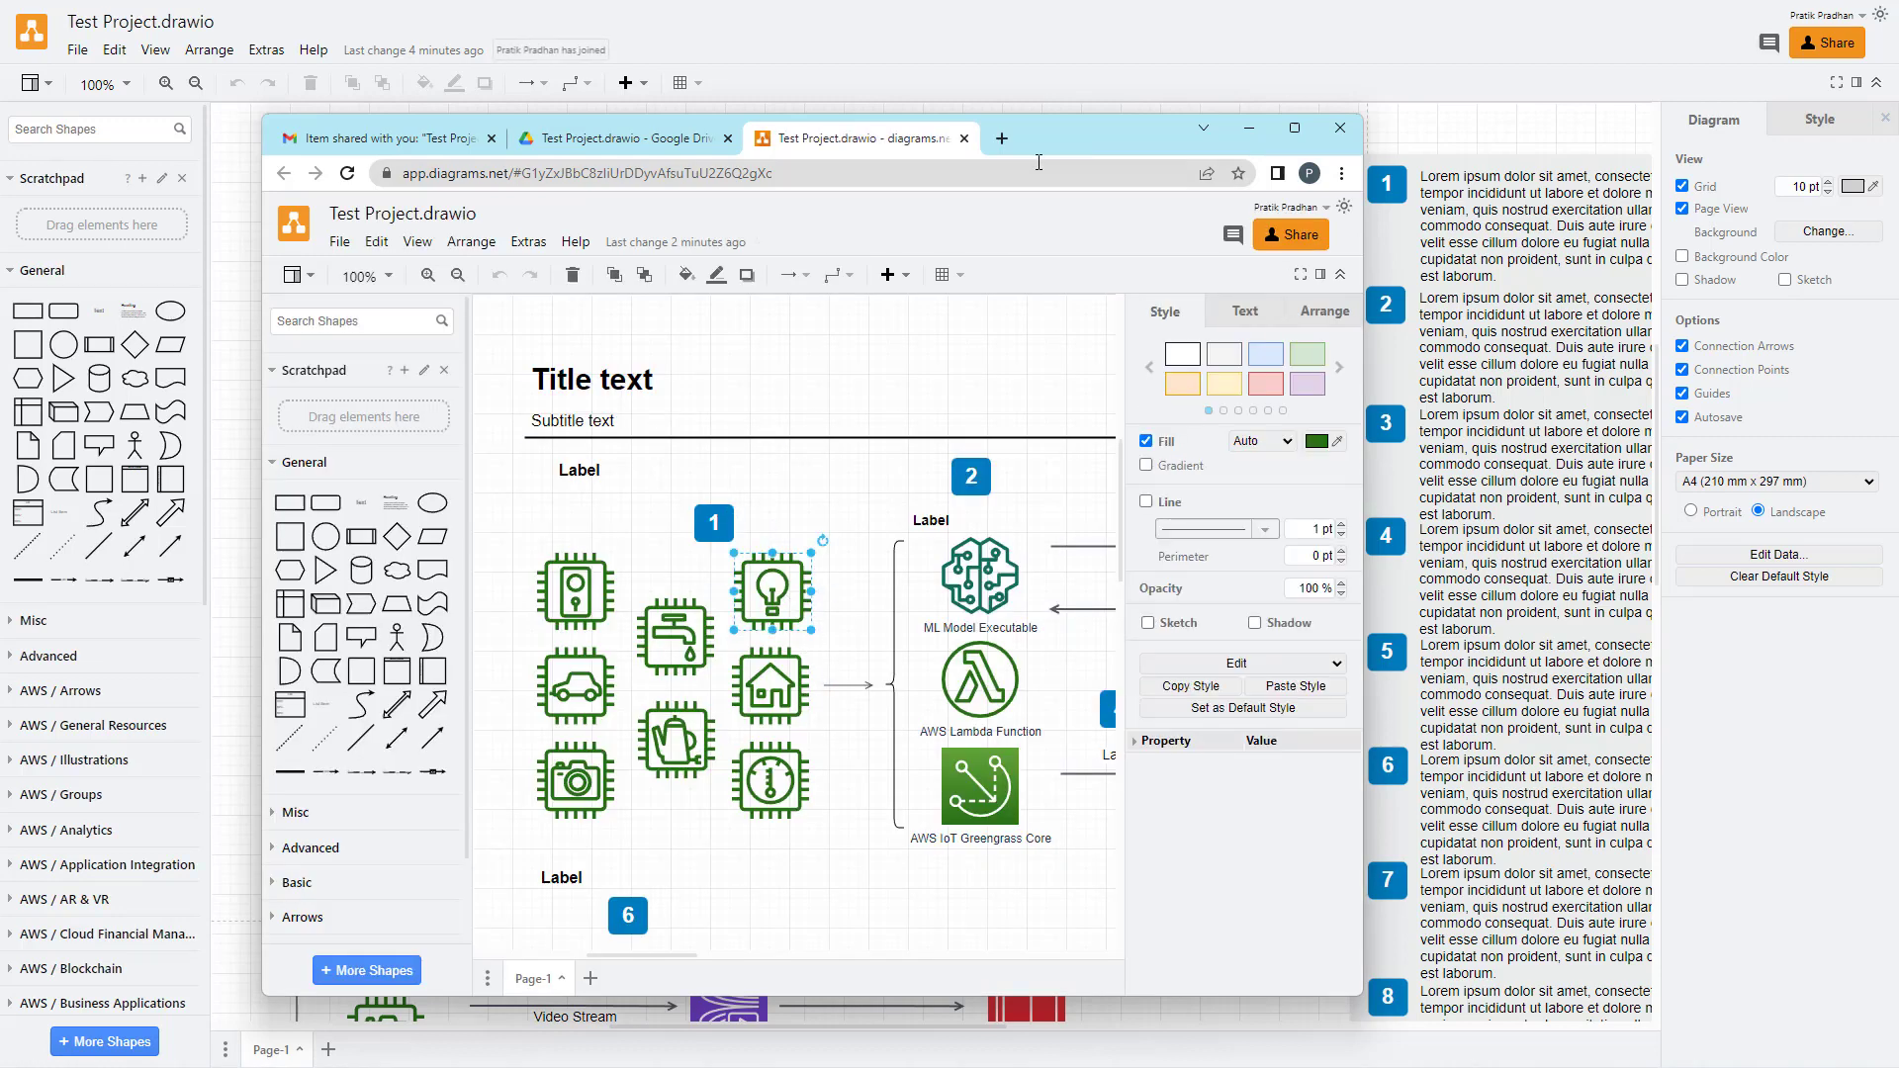
left_click_drag(1065, 128, 1849, 317)
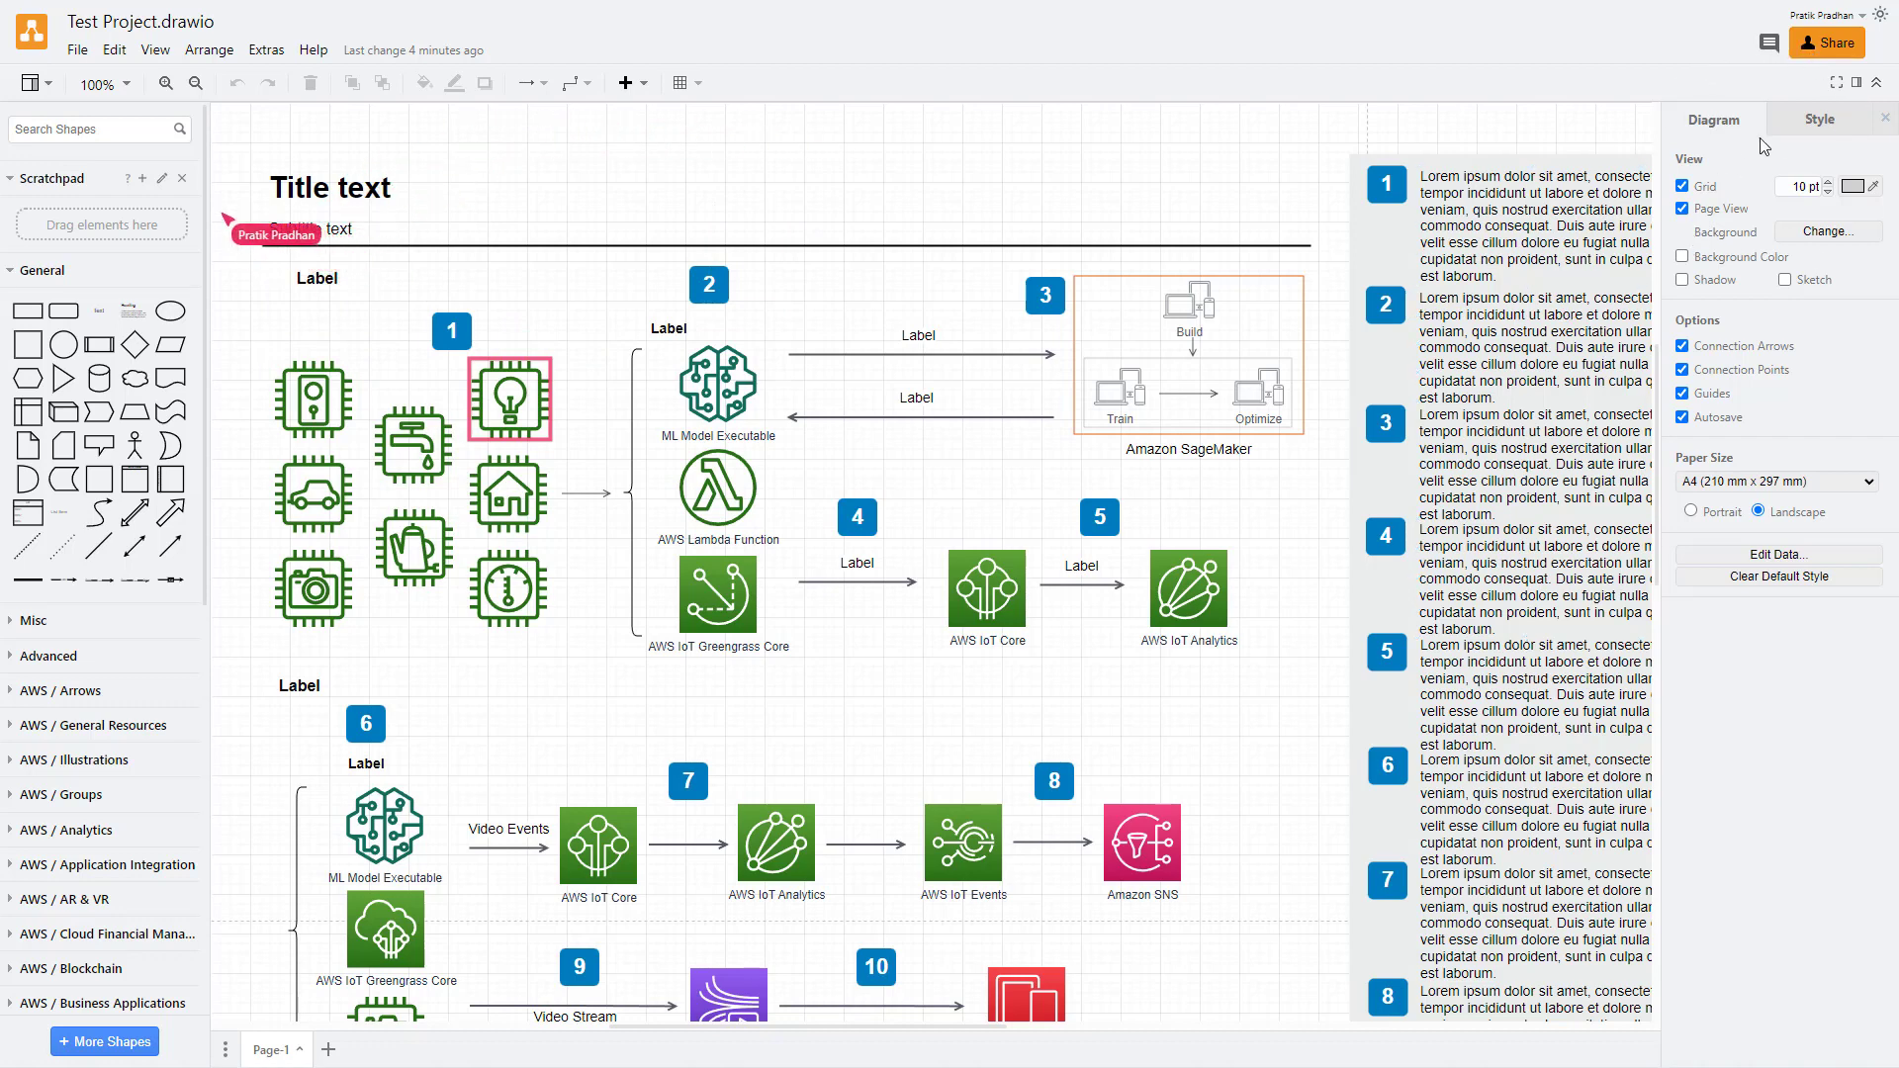
left_click(1811, 48)
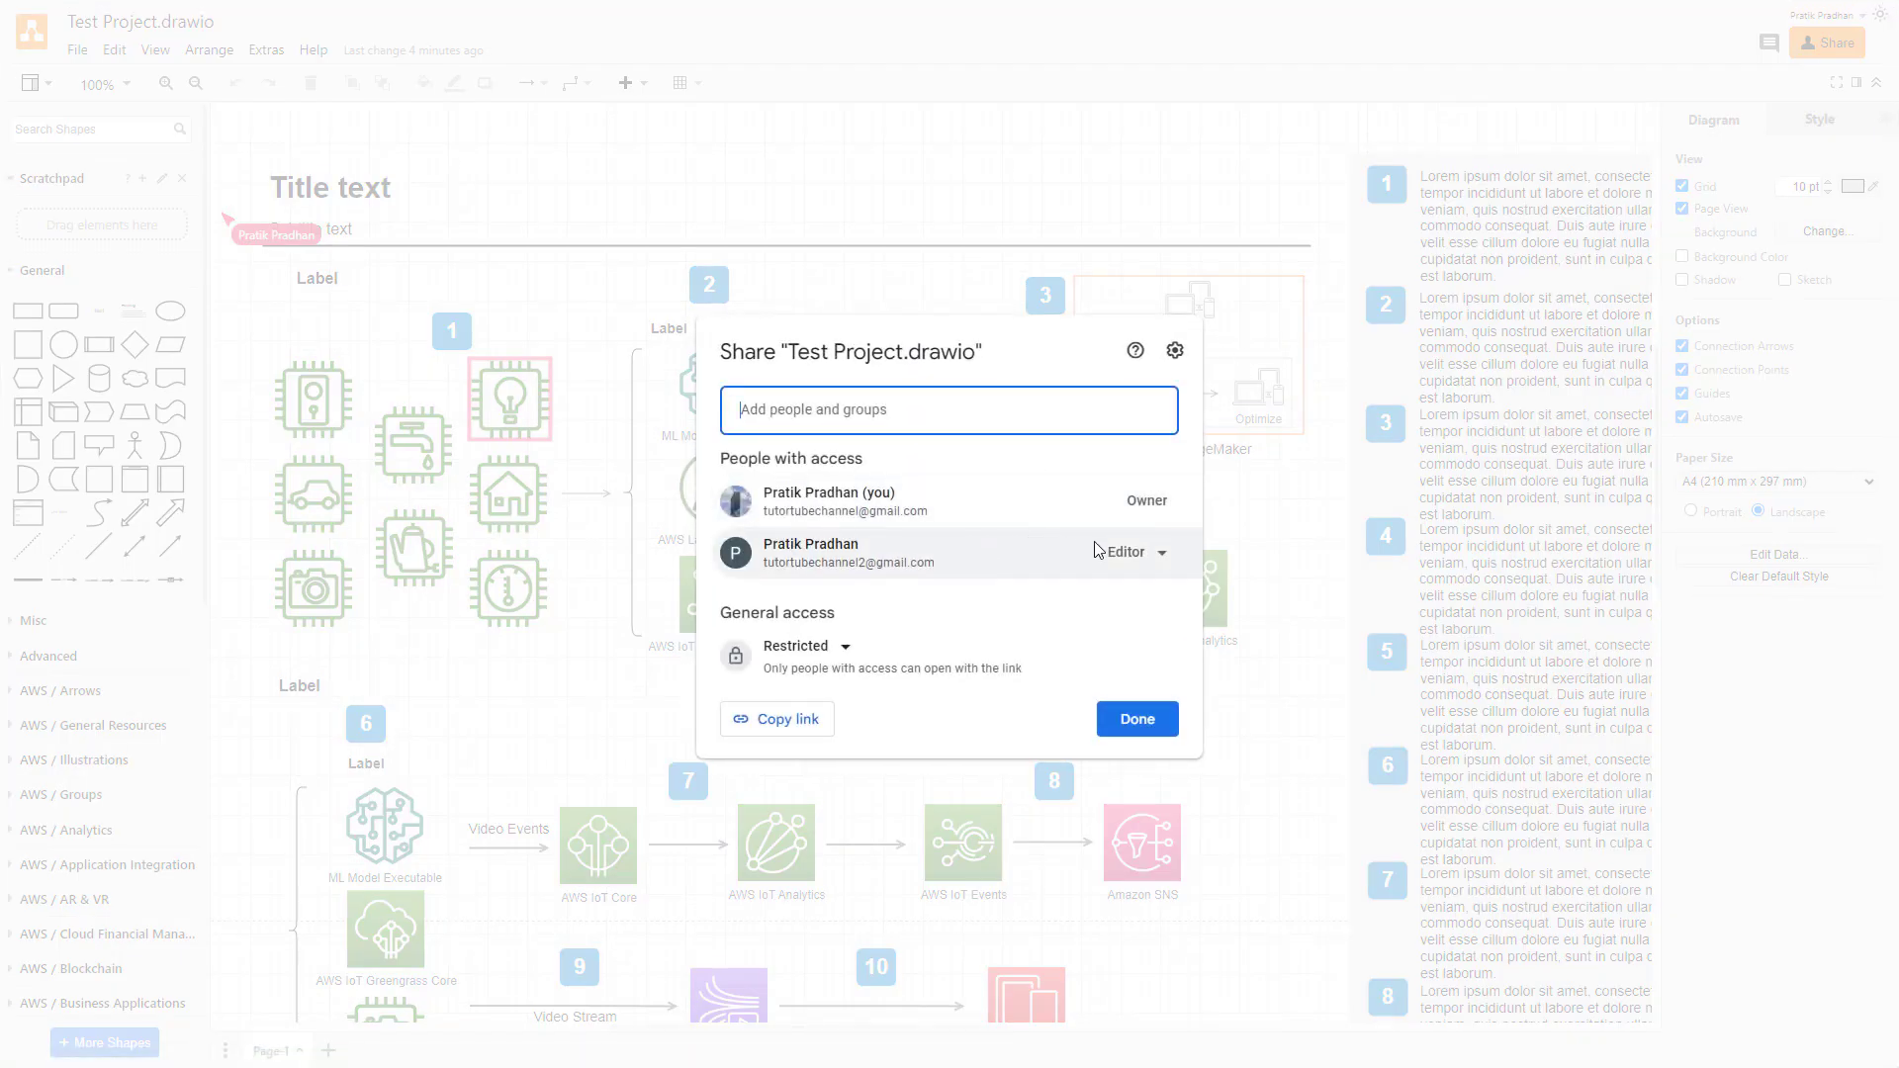
left_click(1163, 554)
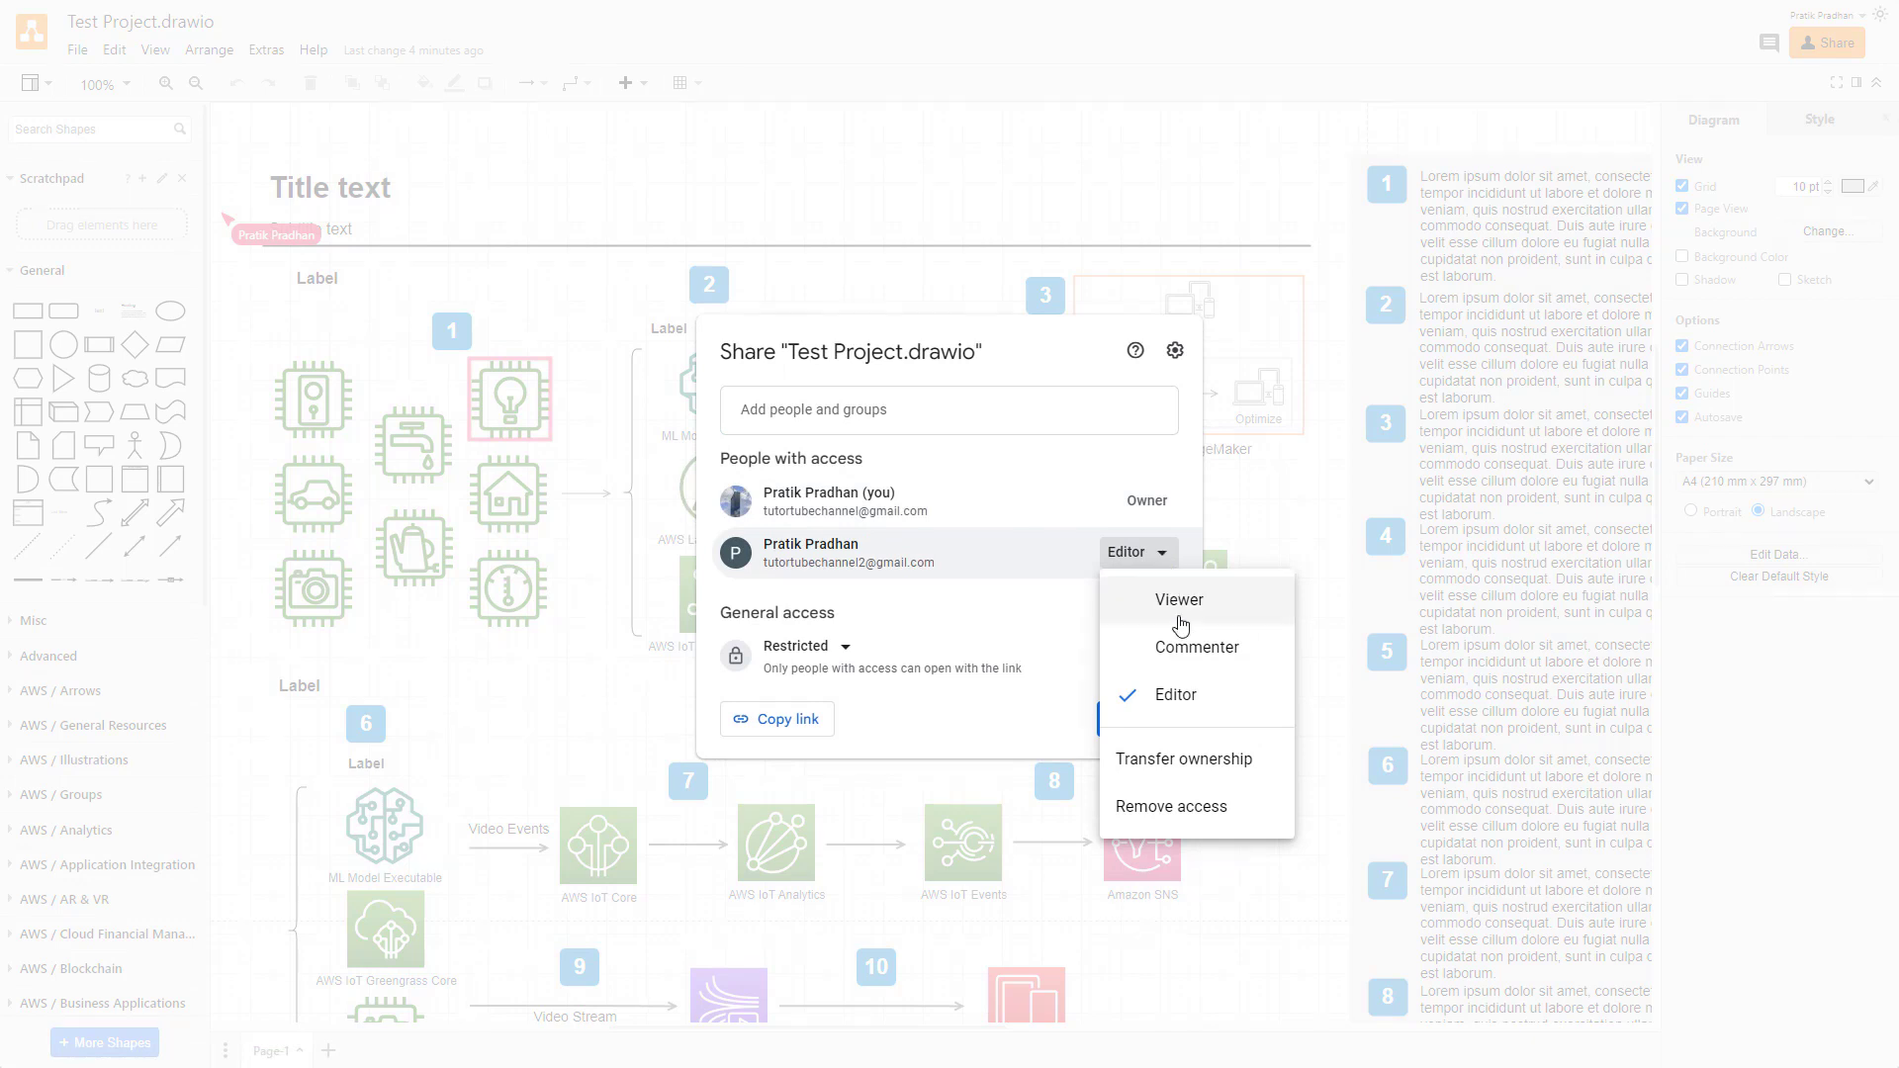
left_click(1194, 664)
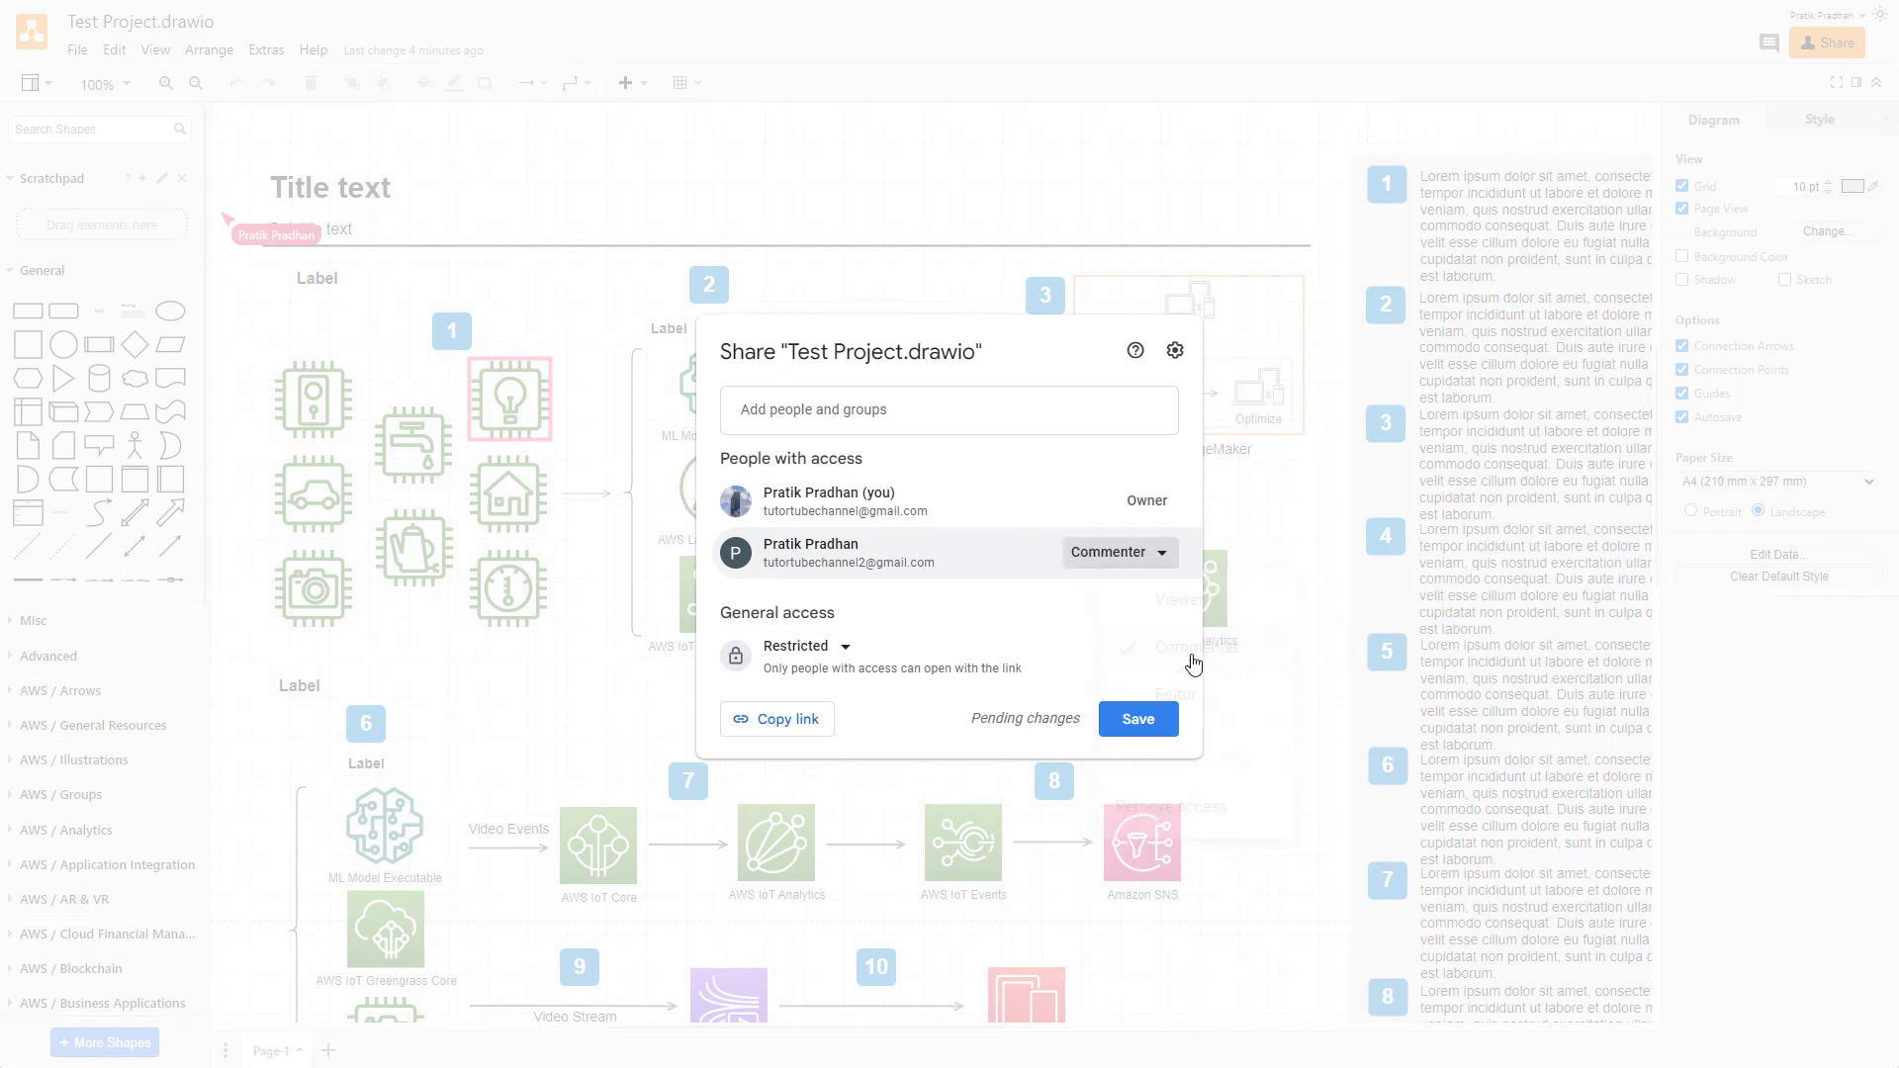
left_click(1137, 561)
left_click(1151, 610)
left_click(1139, 556)
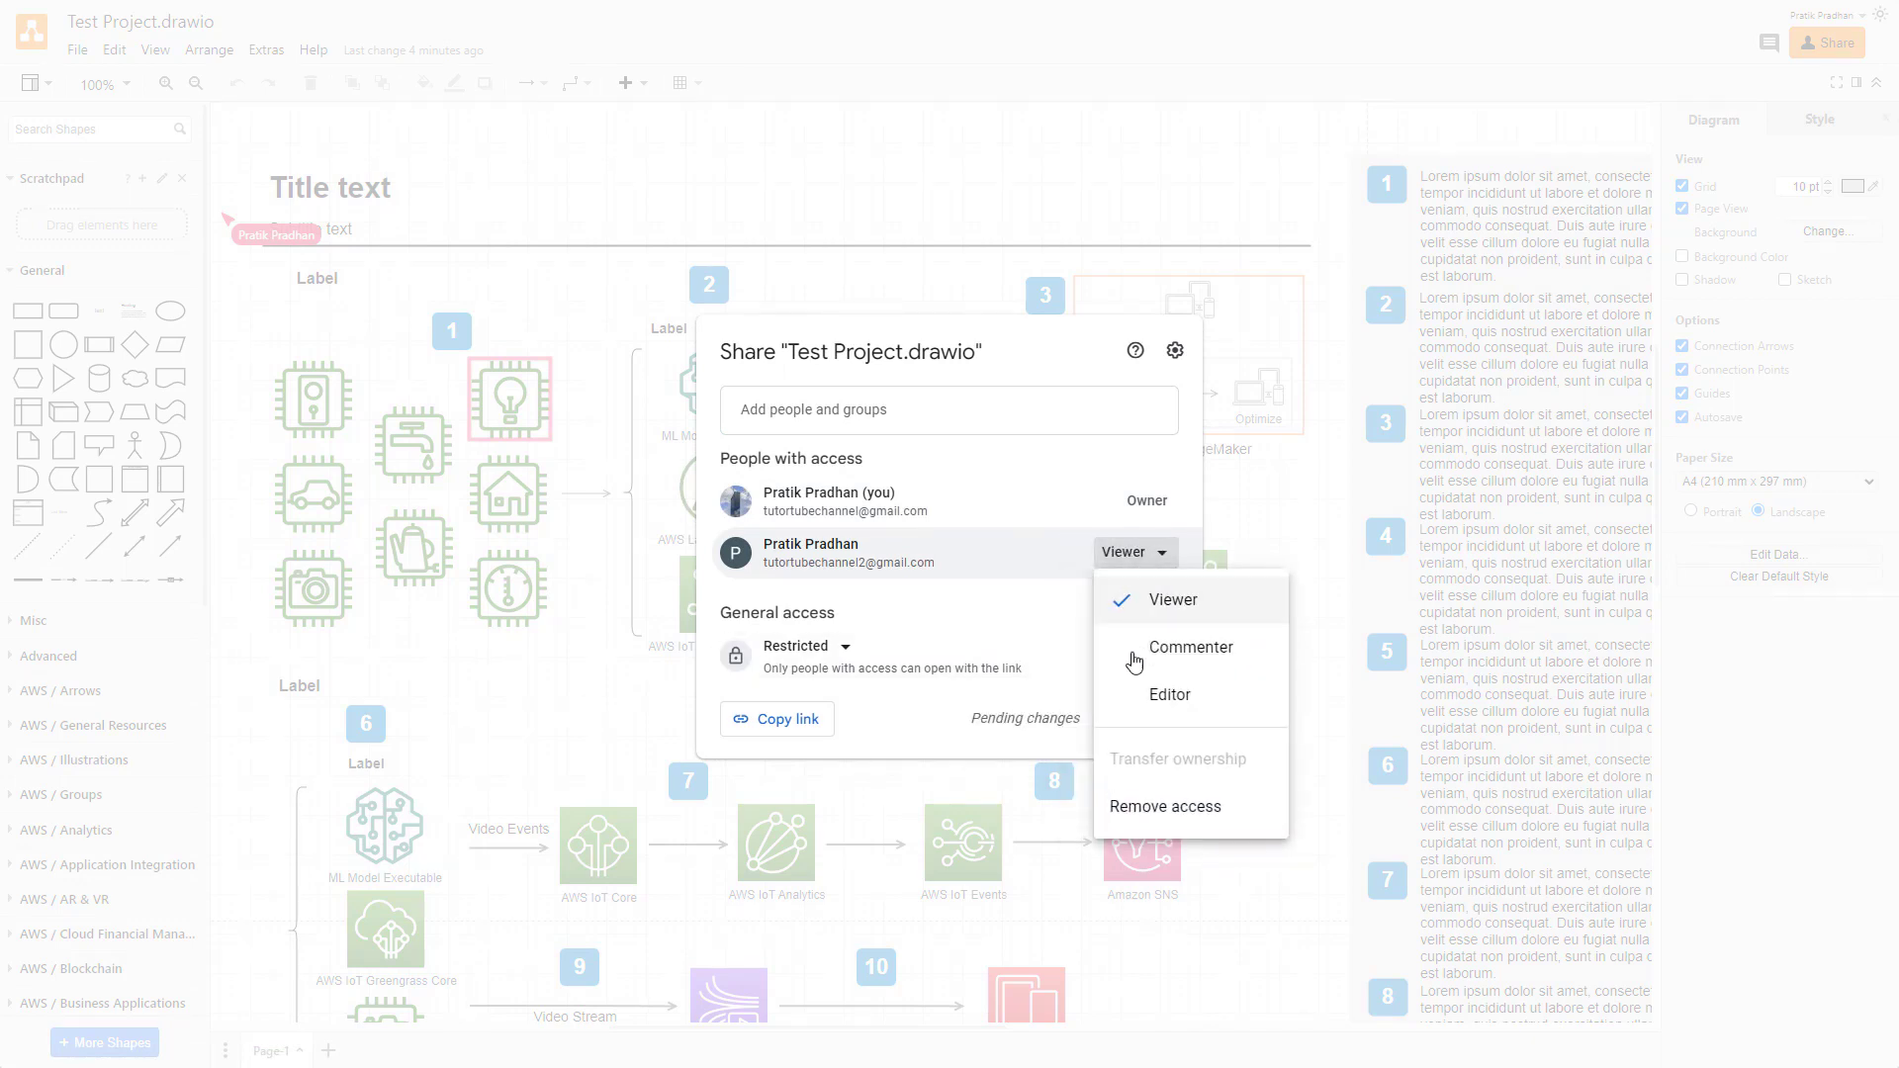
left_click(1131, 697)
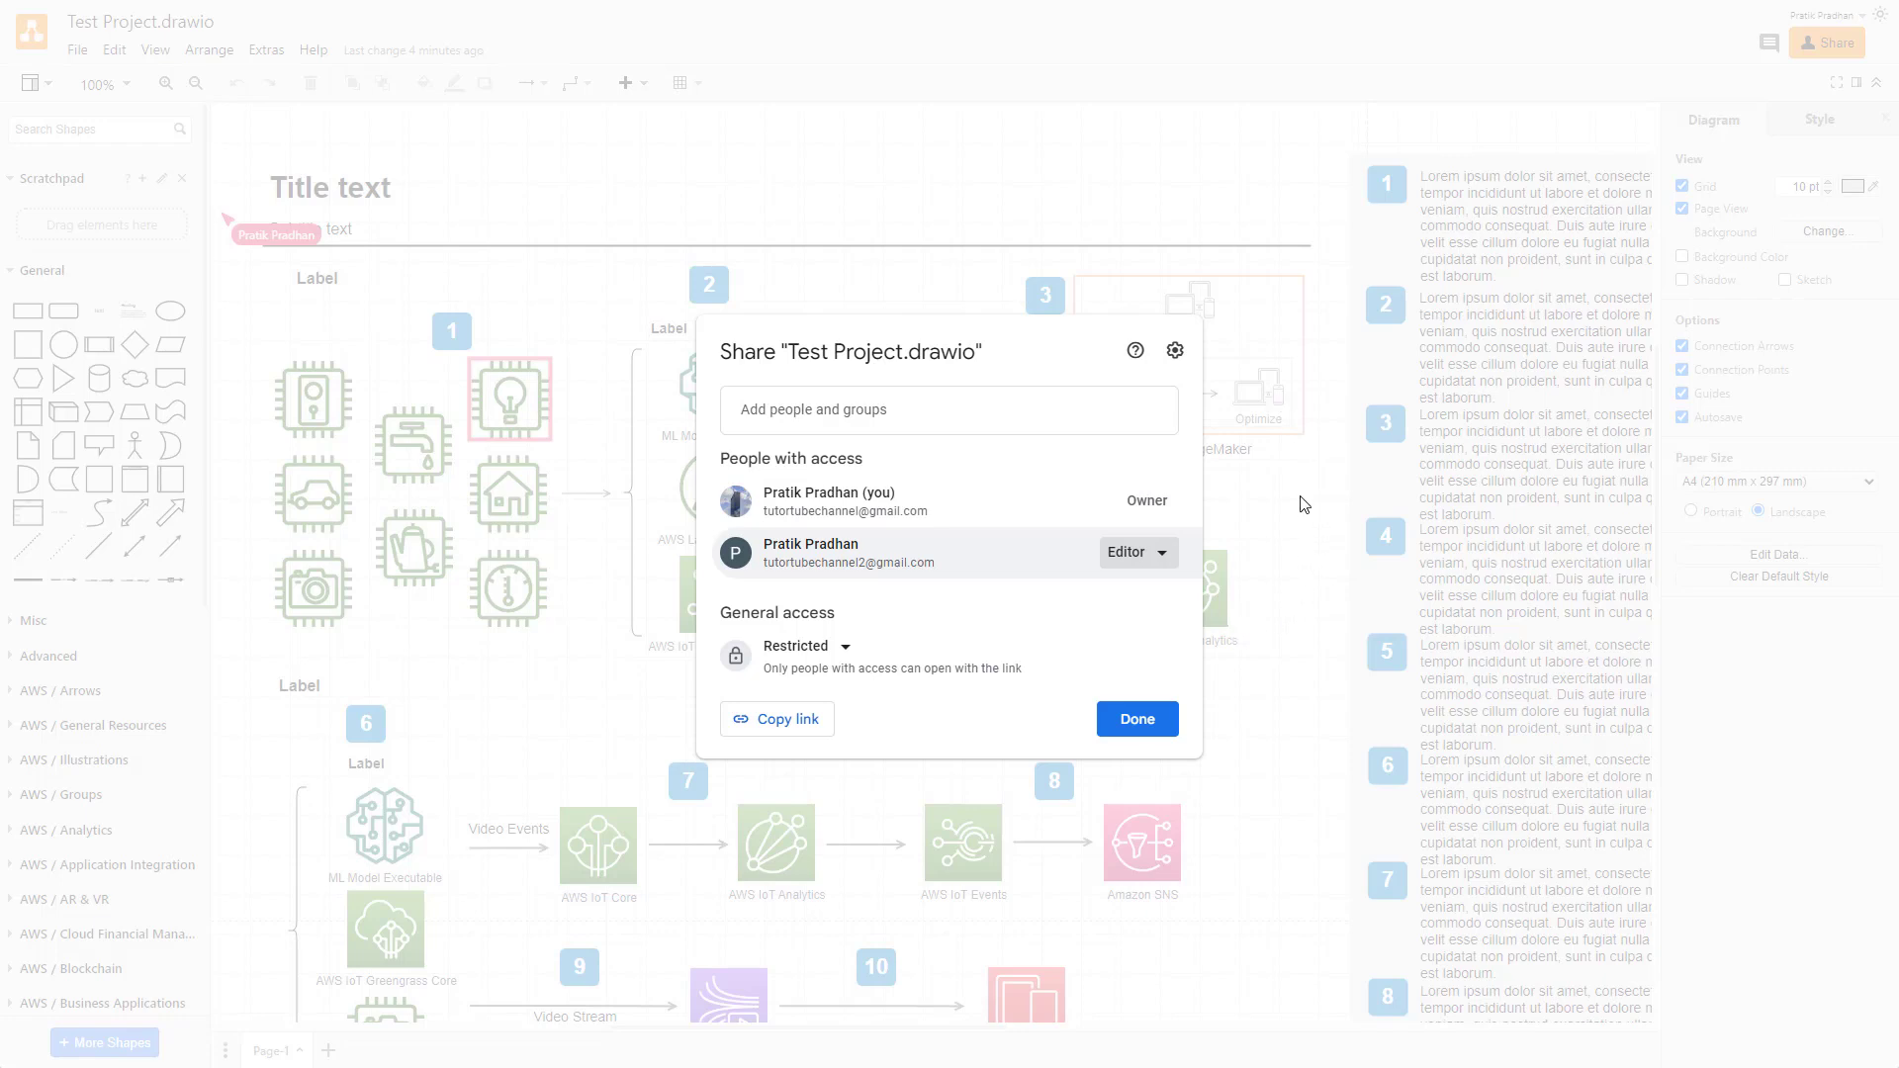
left_click(1136, 719)
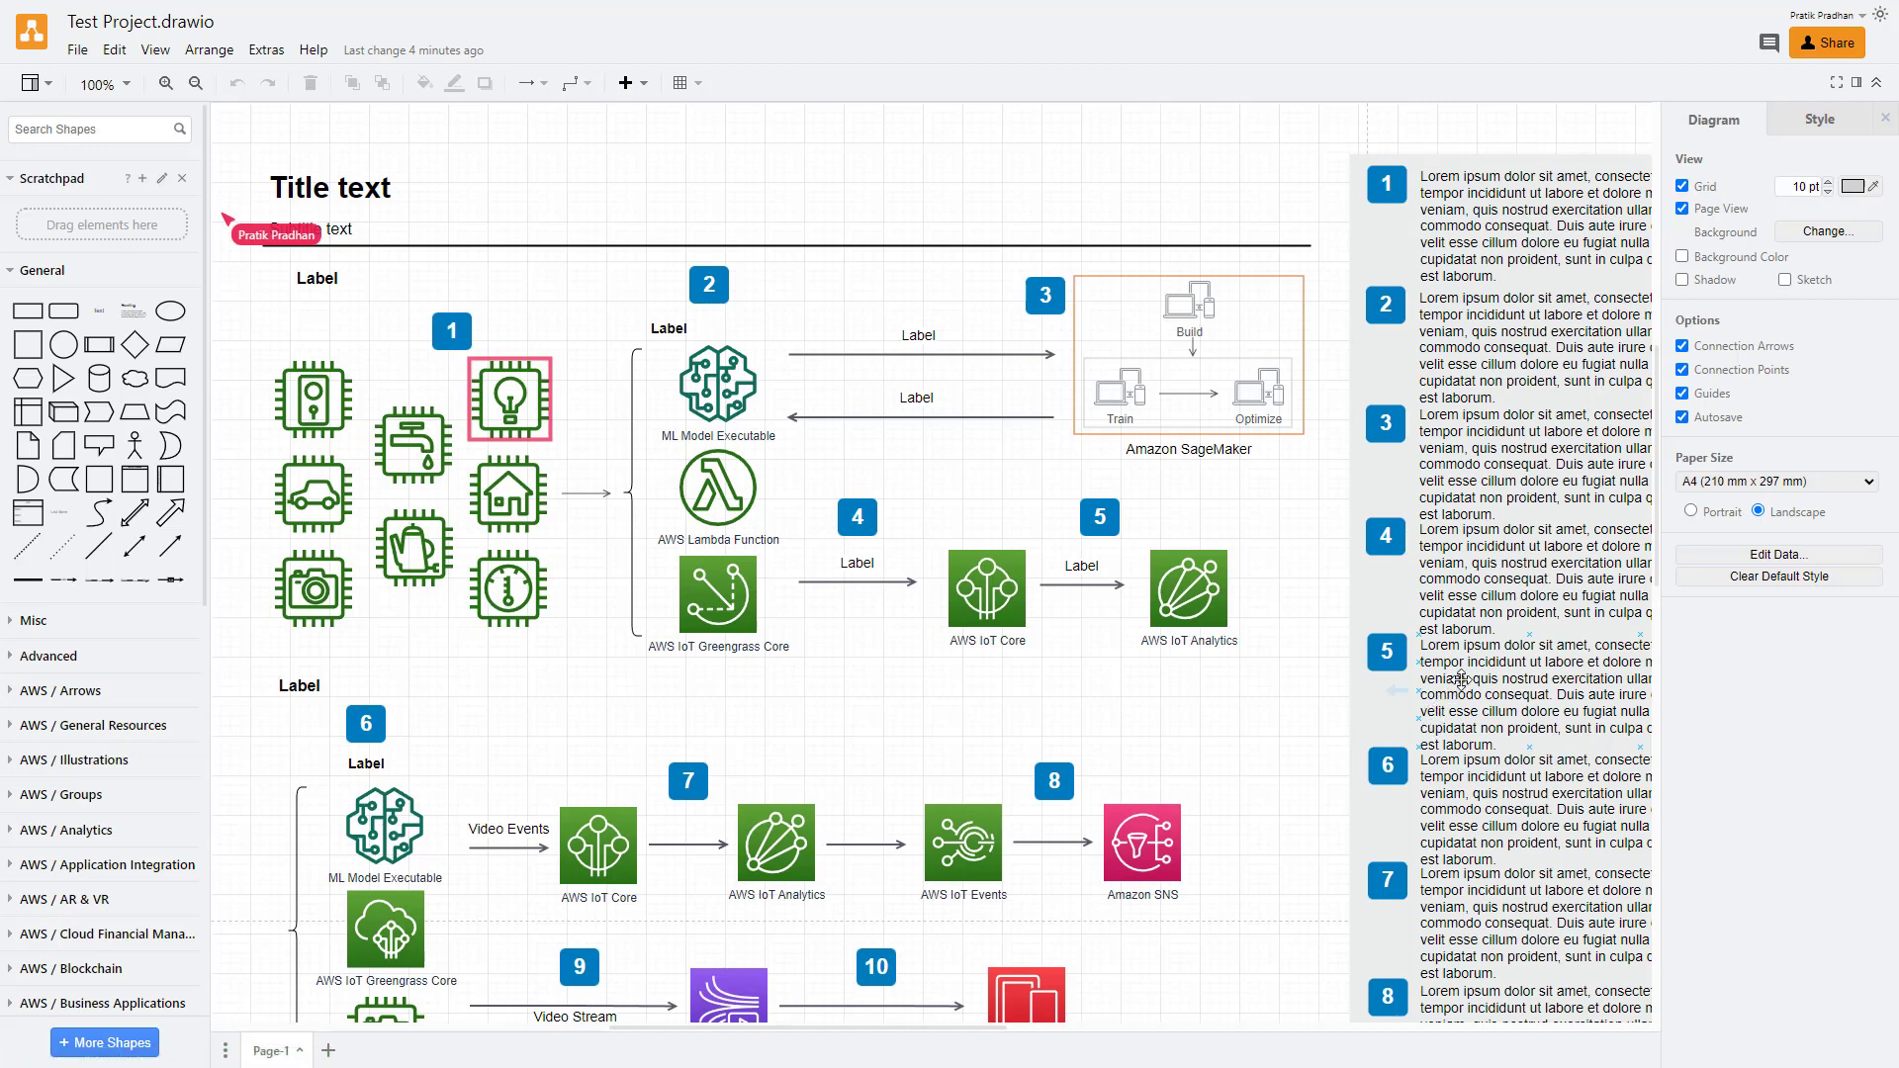